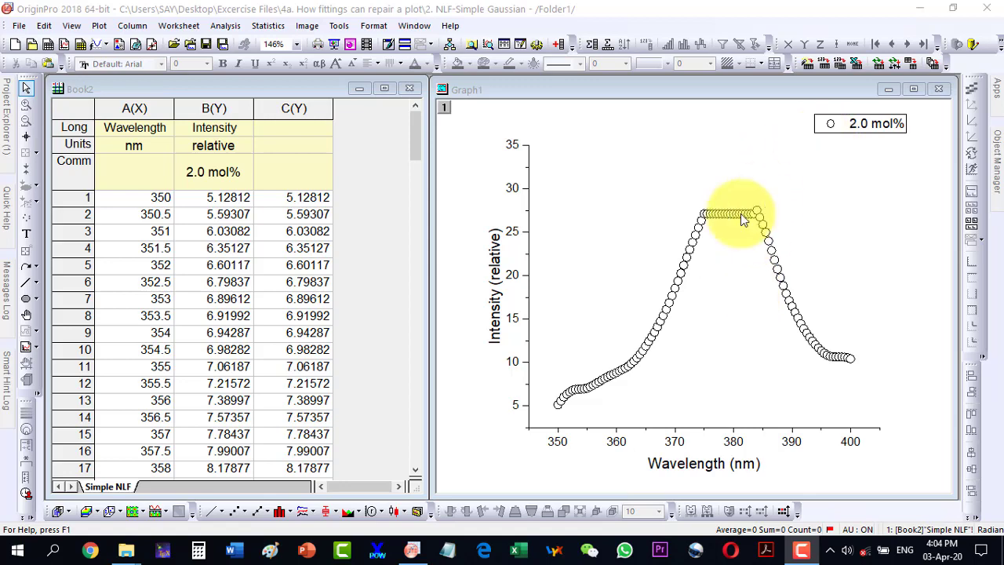
# Select the 2.0 mol% Intensity scatter plot in Graph1.
pyautogui.click(692, 250)
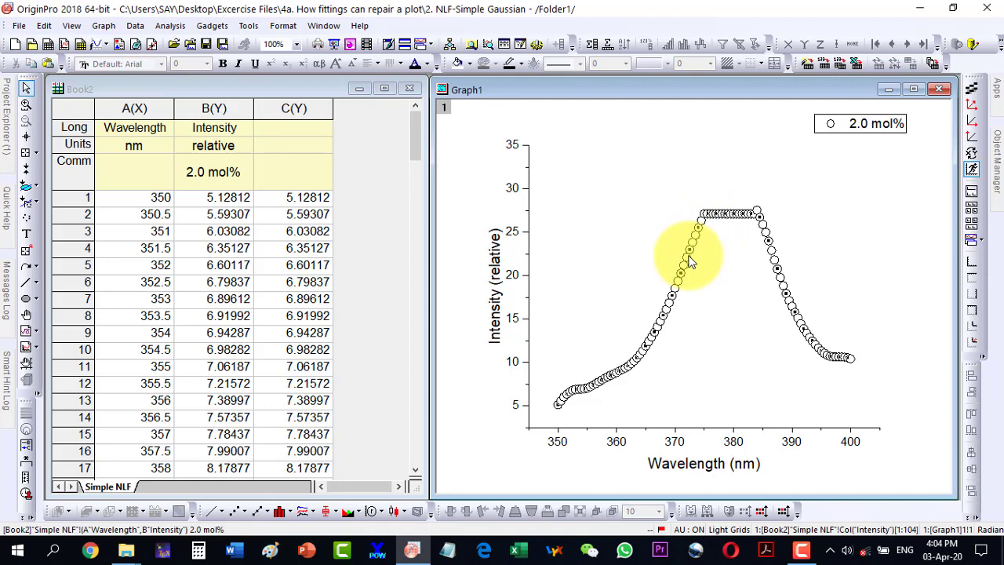
# Open the Nonlinear Curve Fit dialog and choose the Gauss function.
pyautogui.click(170, 25)
pyautogui.moveTo(188, 90)
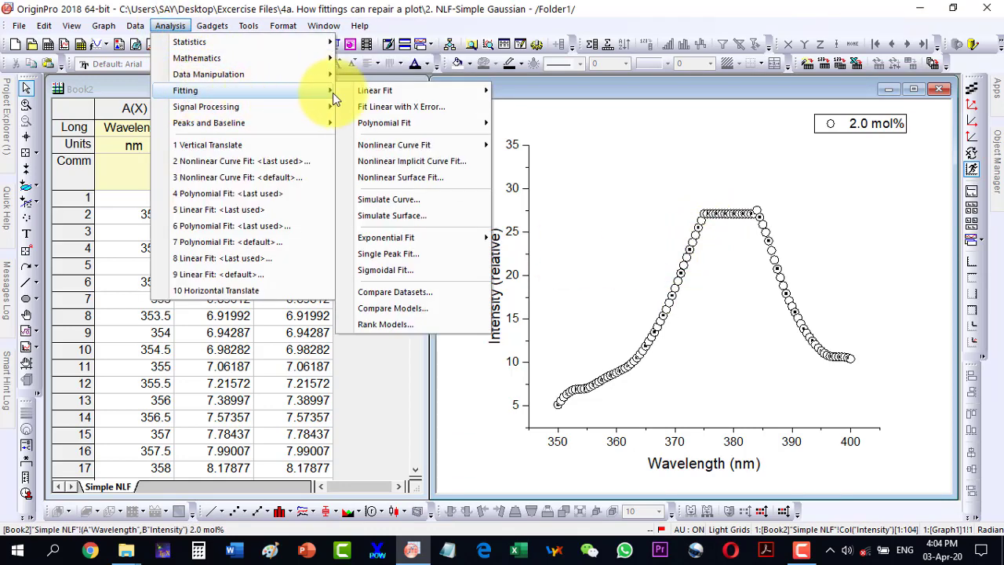
pyautogui.moveTo(370, 145)
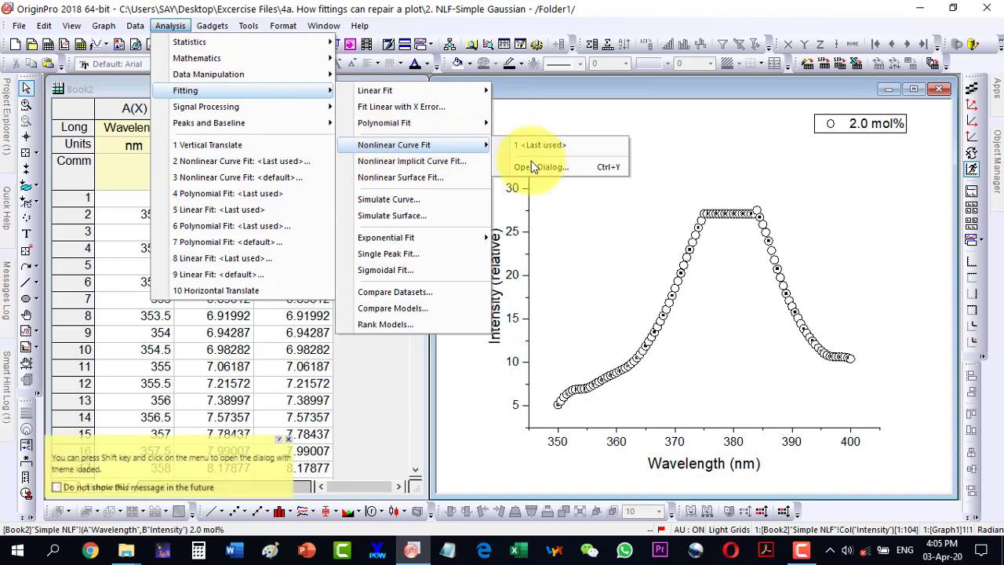
pyautogui.click(532, 163)
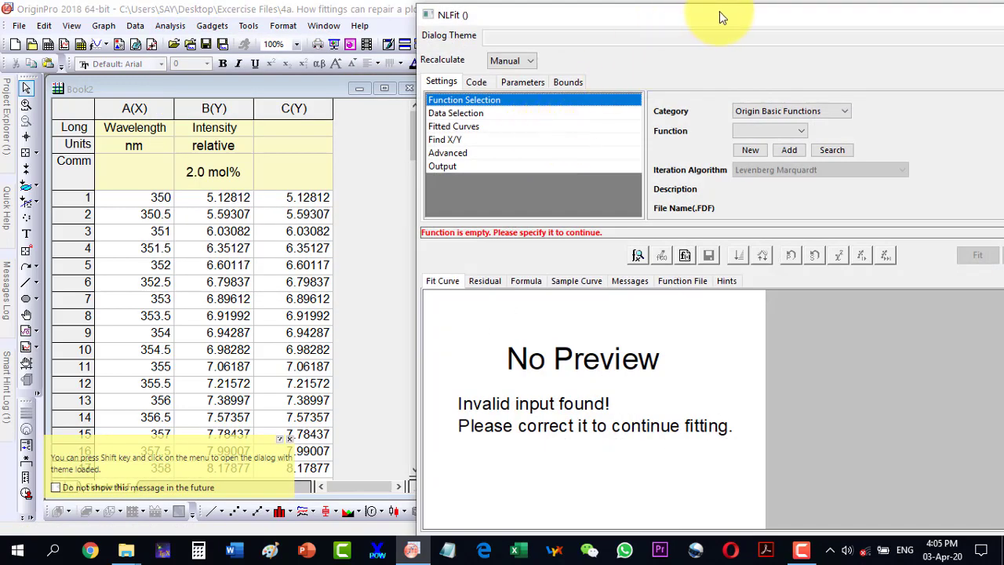
pyautogui.moveTo(719, 11); pyautogui.dragTo(79, 16)
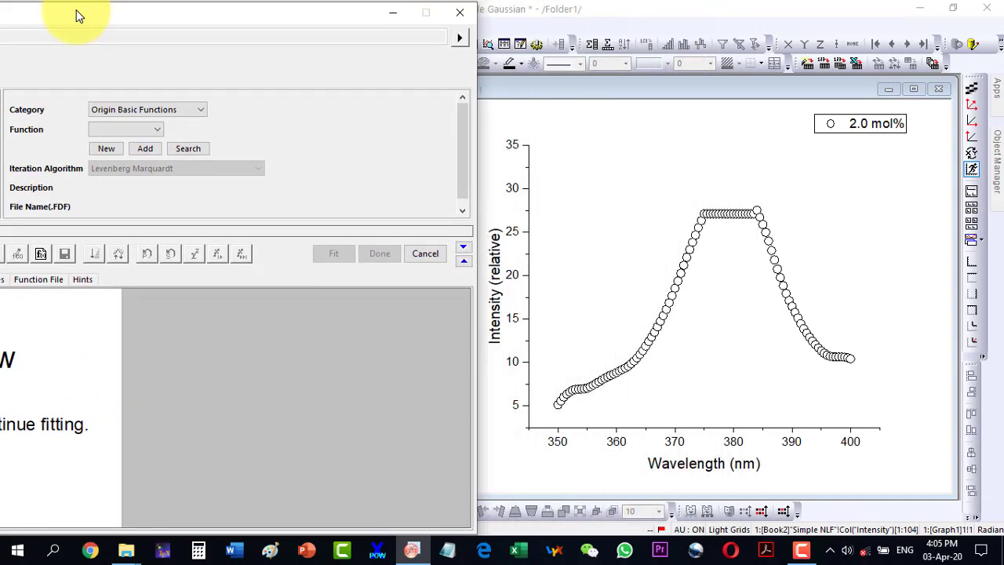
pyautogui.click(158, 132)
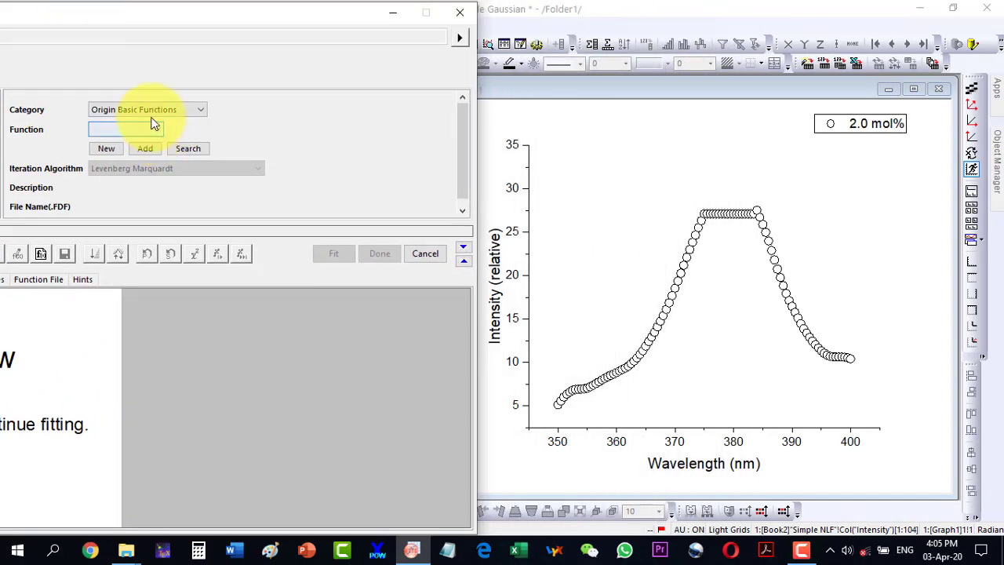
pyautogui.click(144, 129)
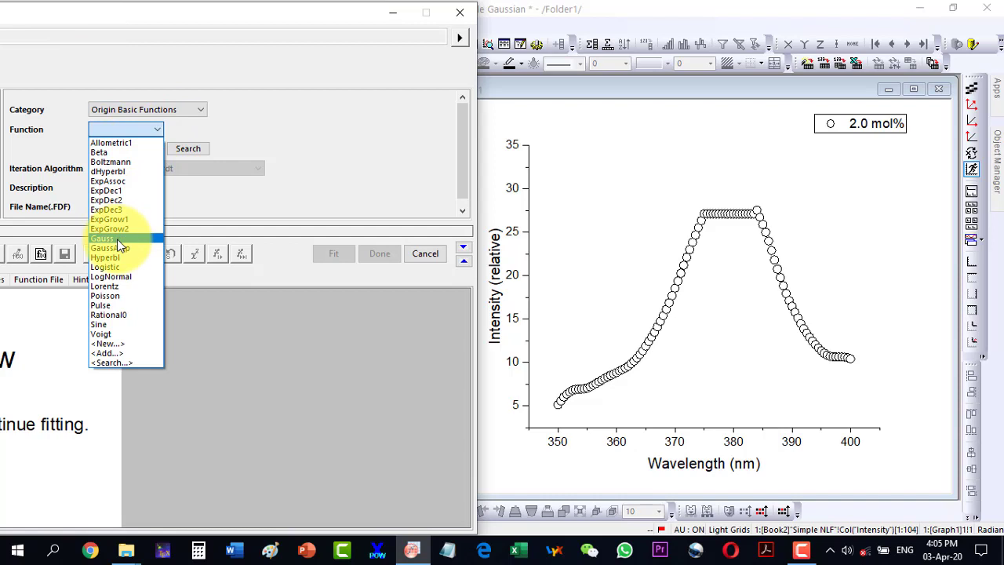
pyautogui.click(119, 241)
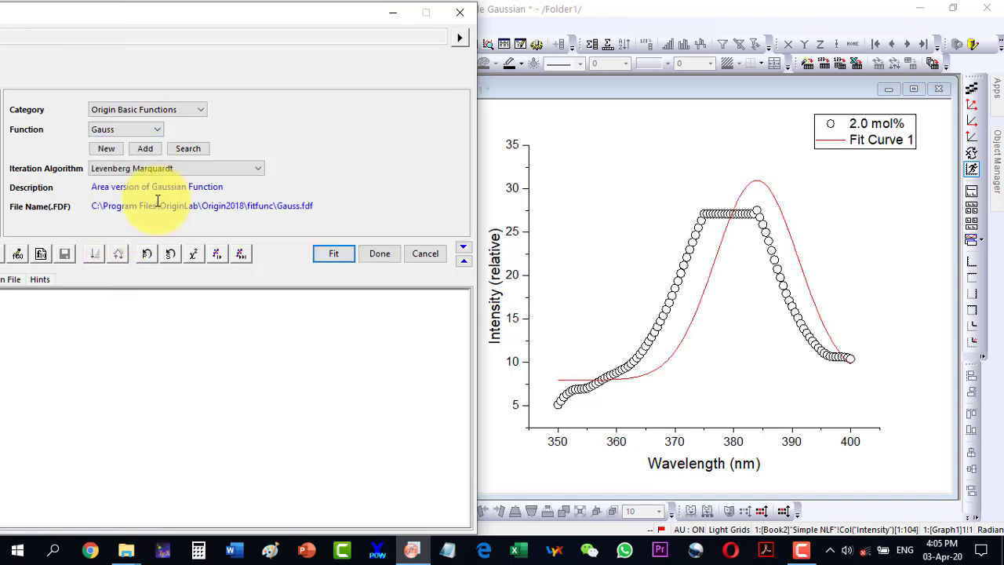
# Run three single Gauss fit iterations, then iterate until the fit converges.
pyautogui.click(218, 254)
pyautogui.click(218, 253)
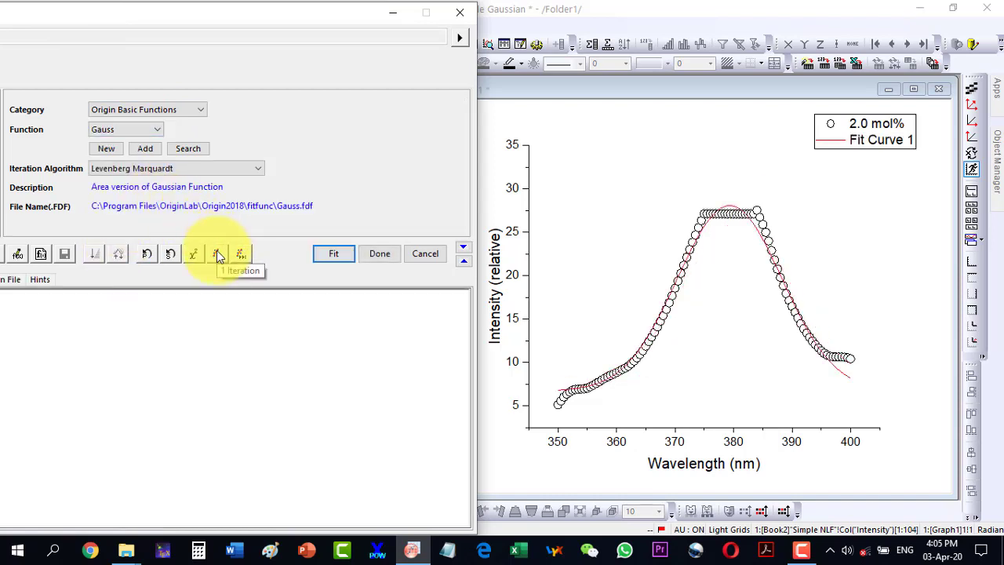
pyautogui.click(218, 254)
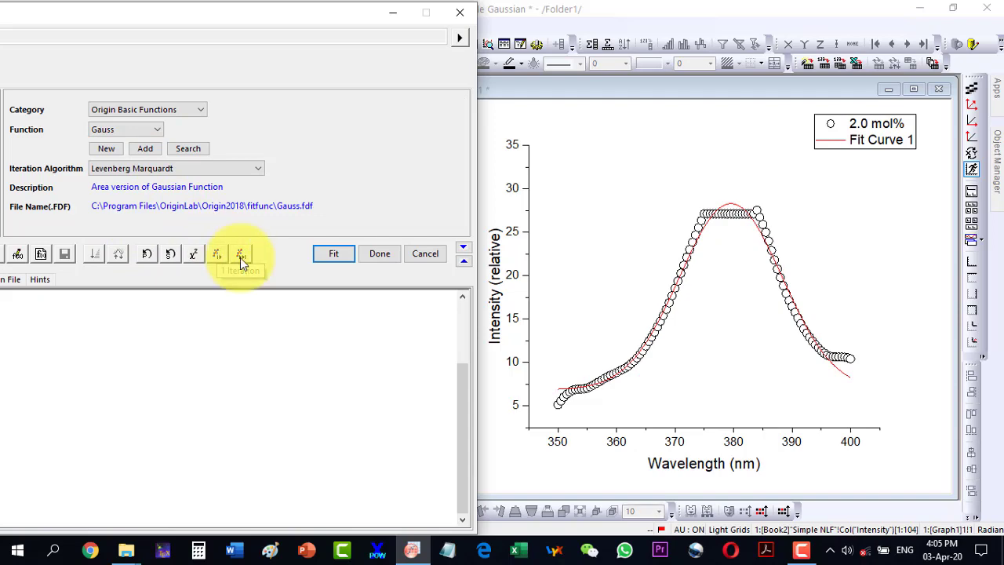
pyautogui.click(240, 258)
pyautogui.moveTo(153, 10); pyautogui.dragTo(408, 15)
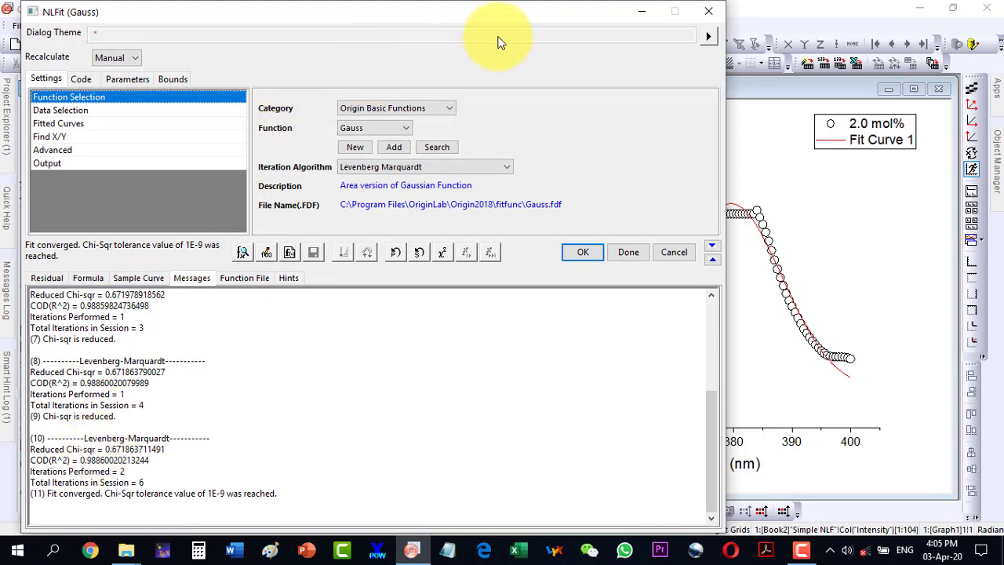
pyautogui.moveTo(512, 18); pyautogui.dragTo(252, 17)
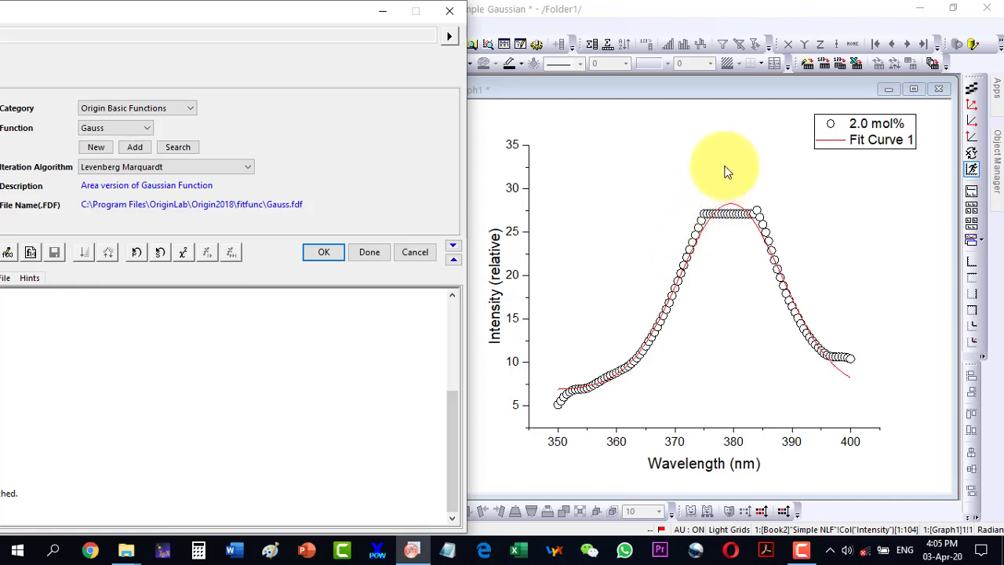
# Cancel the trial fit and read the first plateau point with the Data Reader.
pyautogui.click(414, 252)
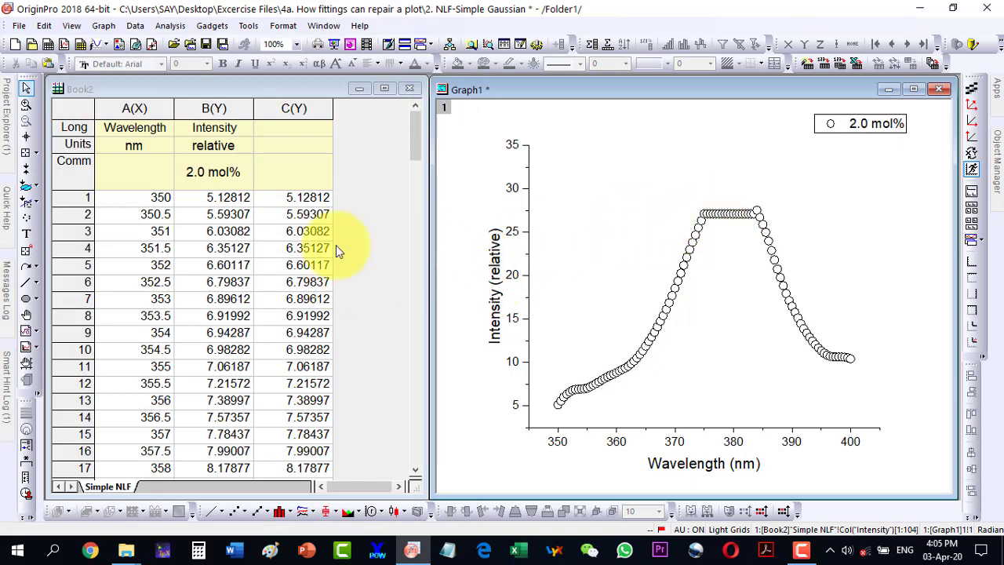
pyautogui.click(26, 152)
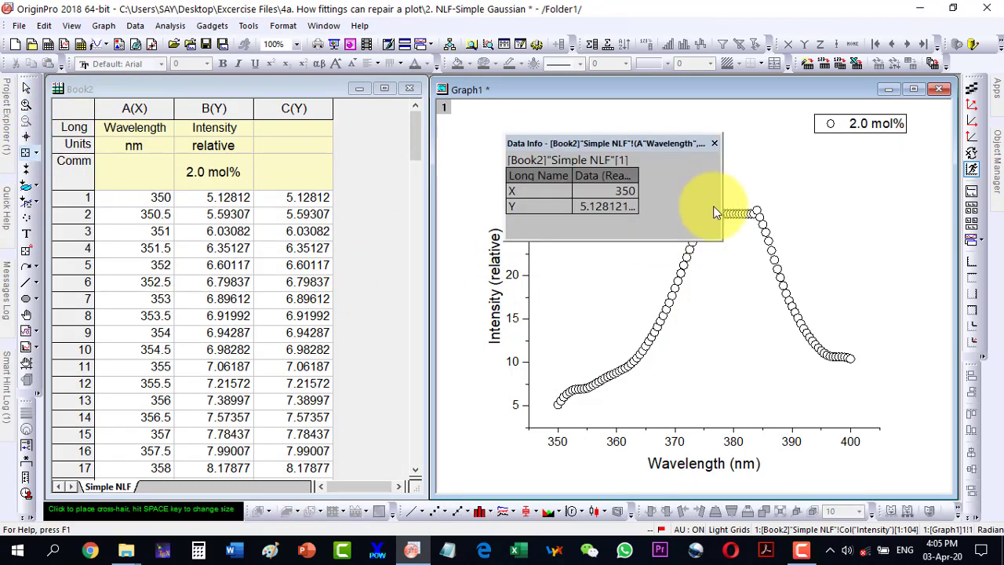
pyautogui.moveTo(626, 144); pyautogui.dragTo(511, 135)
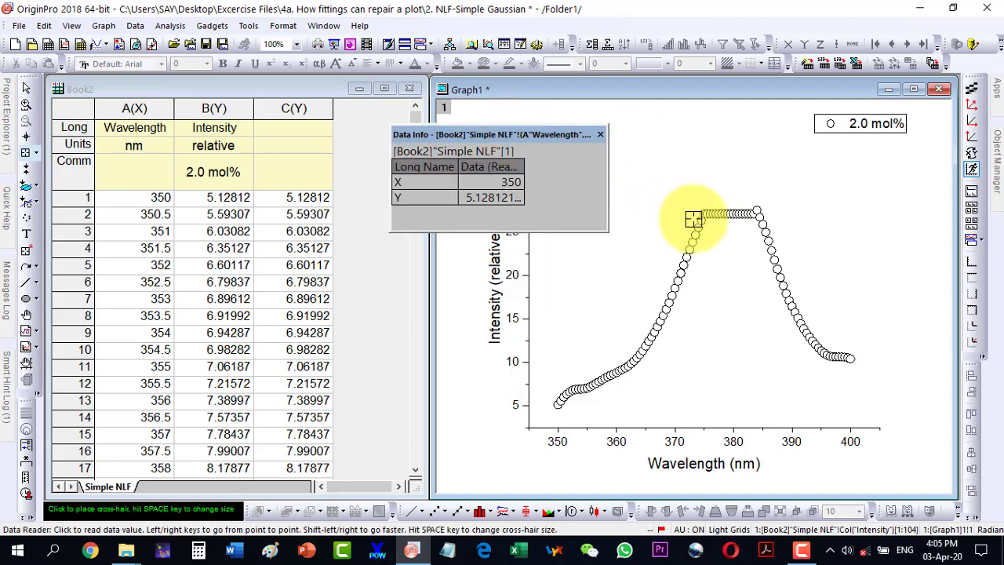
pyautogui.click(704, 214)
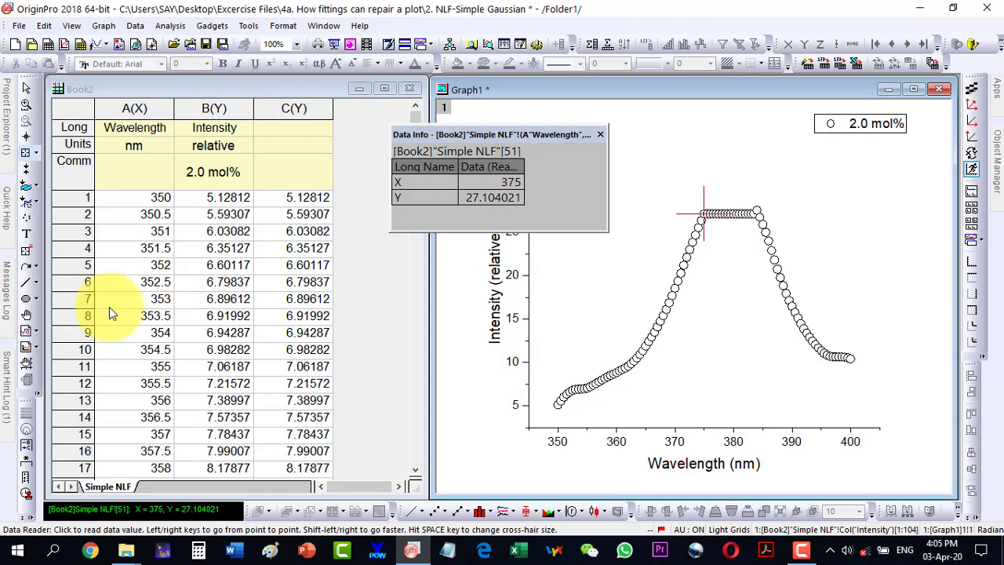
# In Book2, locate the 27.10402 plateau's start in column B at row 51 (375 nm).
pyautogui.click(147, 336)
pyautogui.scroll(-9, 146, 336)
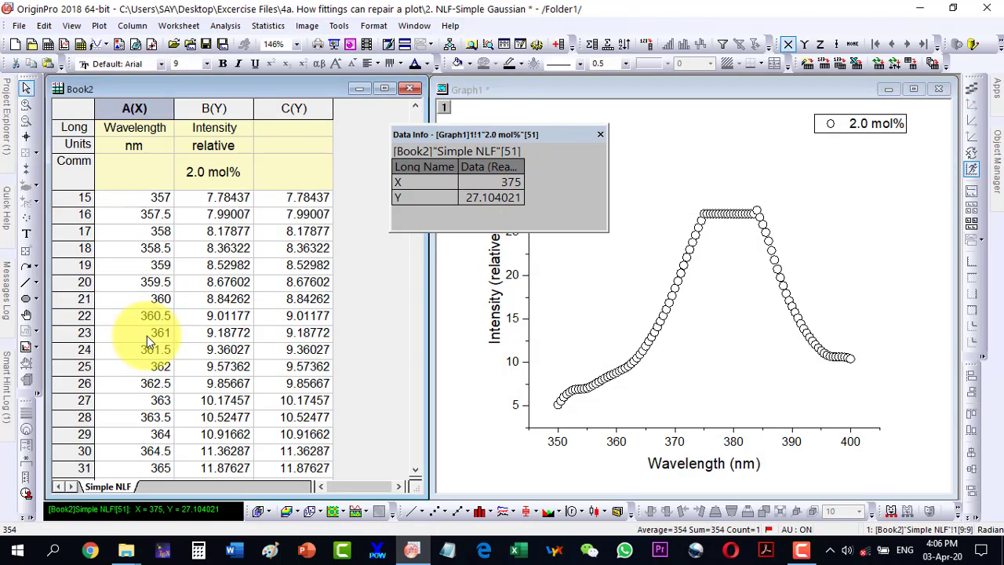
pyautogui.scroll(-3, 147, 336)
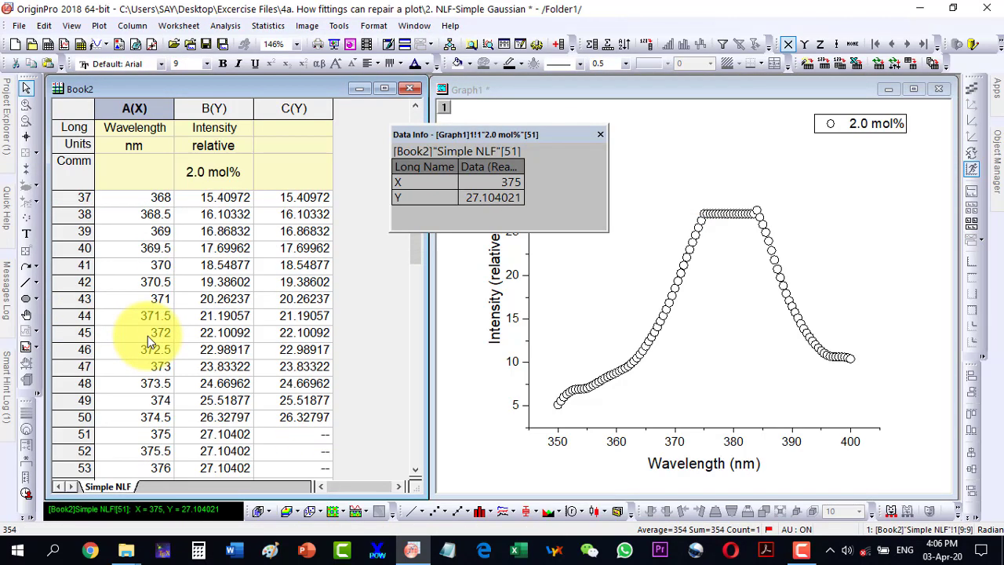
pyautogui.scroll(-1, 180, 398)
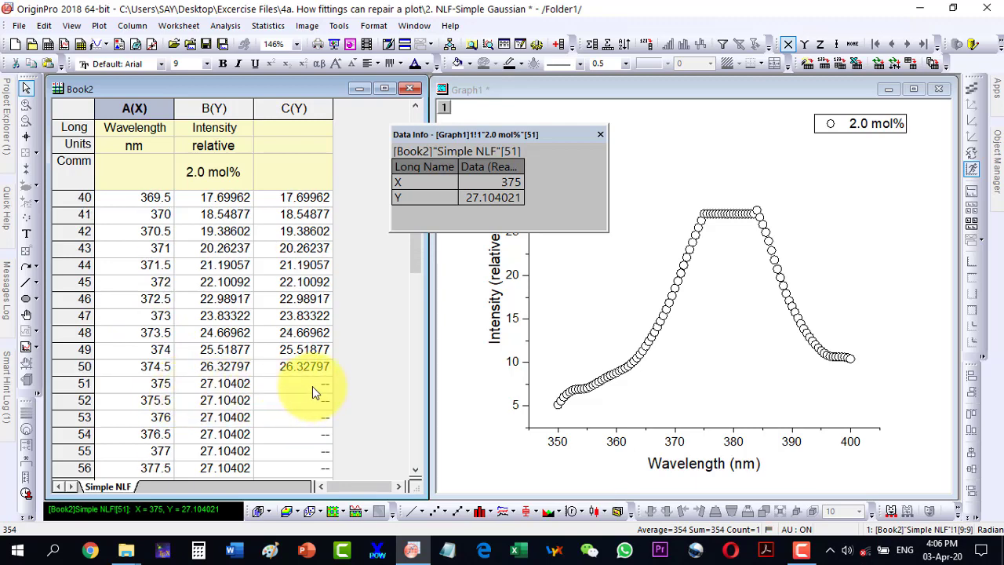
pyautogui.click(213, 383)
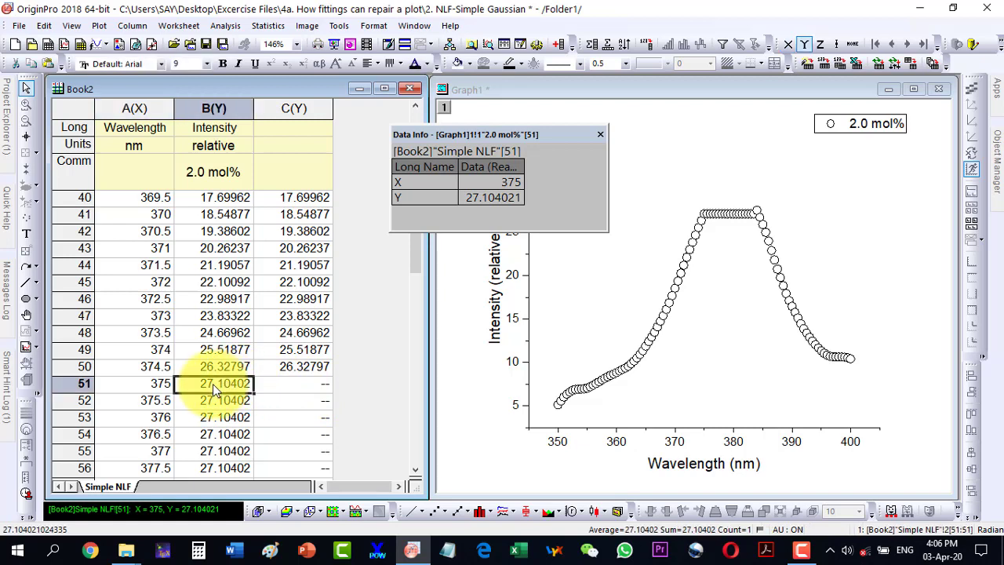
pyautogui.press('Down')
pyautogui.press('Down')
pyautogui.press('Down')
pyautogui.press('Down')
pyautogui.press('Down')
pyautogui.press('Down')
pyautogui.press('Down')
pyautogui.press('Down')
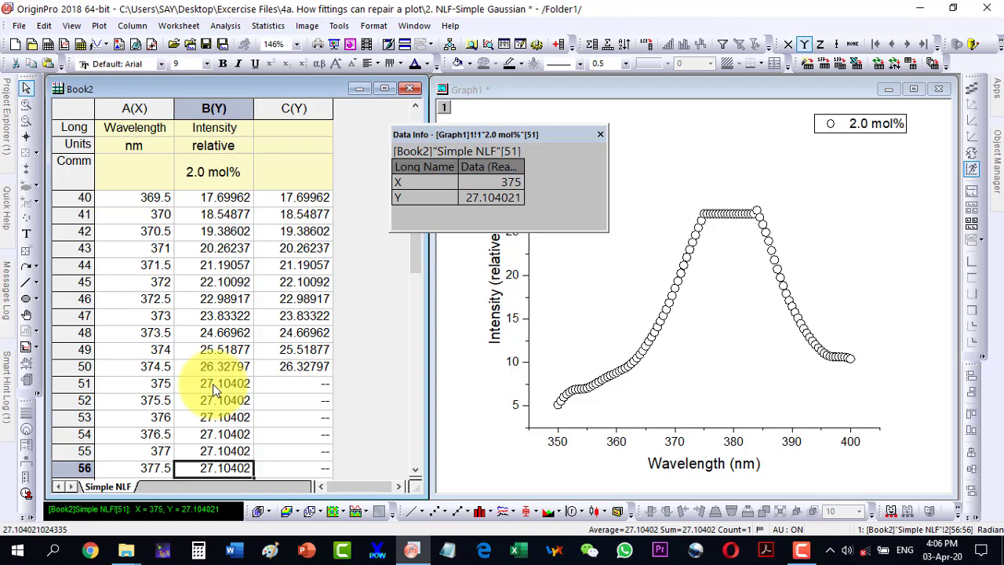
pyautogui.press('Down')
pyautogui.press('Down')
pyautogui.press('Down')
pyautogui.press('Down')
pyautogui.press('Down')
pyautogui.press('Down')
pyautogui.press('Down')
pyautogui.press('Down')
pyautogui.press('Down')
pyautogui.press('Down')
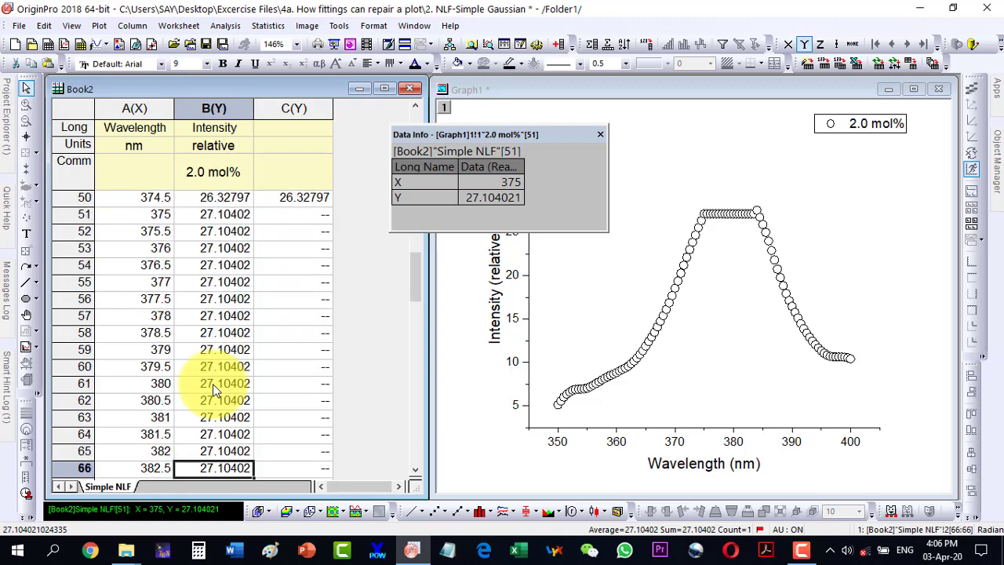
pyautogui.press('Down')
pyautogui.press('Down')
pyautogui.press('Up')
pyautogui.press('Up')
pyautogui.press('Up')
pyautogui.press('Up')
pyautogui.press('Up')
pyautogui.press('Up')
pyautogui.press('Up')
pyautogui.press('Up')
pyautogui.press('Up')
pyautogui.press('Up')
pyautogui.press('Up')
pyautogui.press('Up')
pyautogui.press('Up')
pyautogui.press('Up')
pyautogui.press('Up')
pyautogui.press('Up')
pyautogui.press('Up')
pyautogui.press('Up')
pyautogui.press('Up')
pyautogui.press('Up')
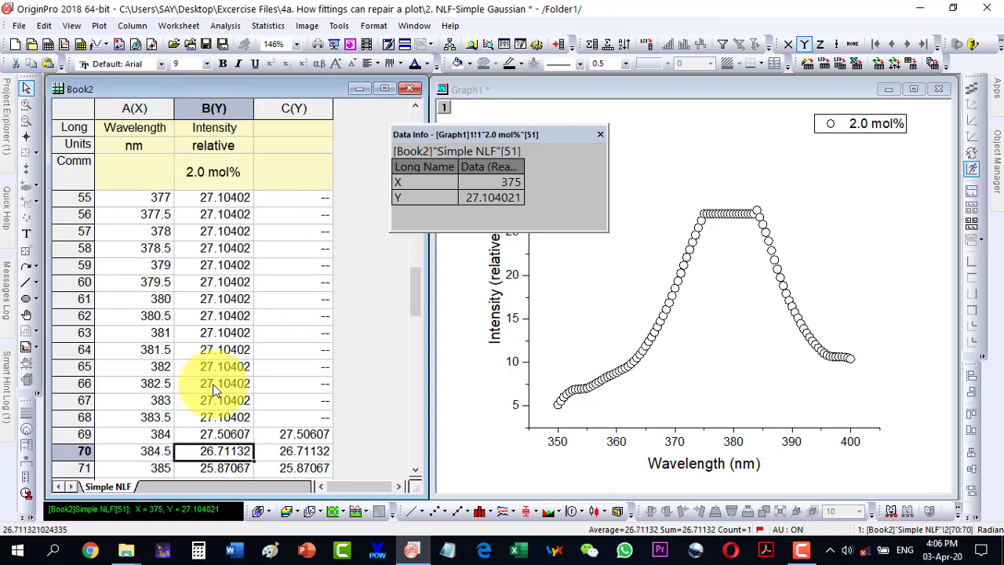
pyautogui.press('Down')
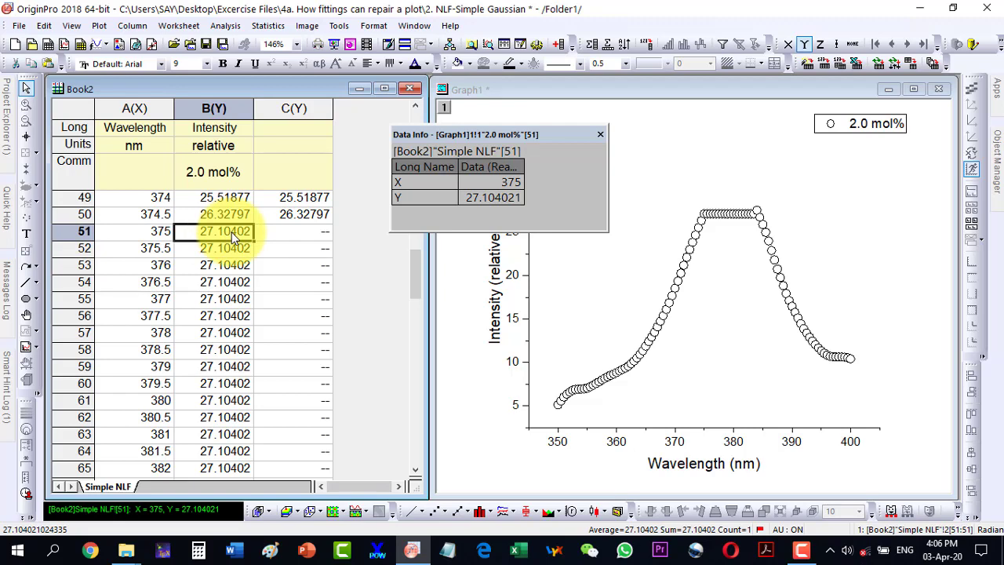
pyautogui.scroll(-1, 231, 231)
# Delete the clipped 27.10402 values from column B and close the data readout.
pyautogui.moveTo(228, 217); pyautogui.dragTo(244, 389)
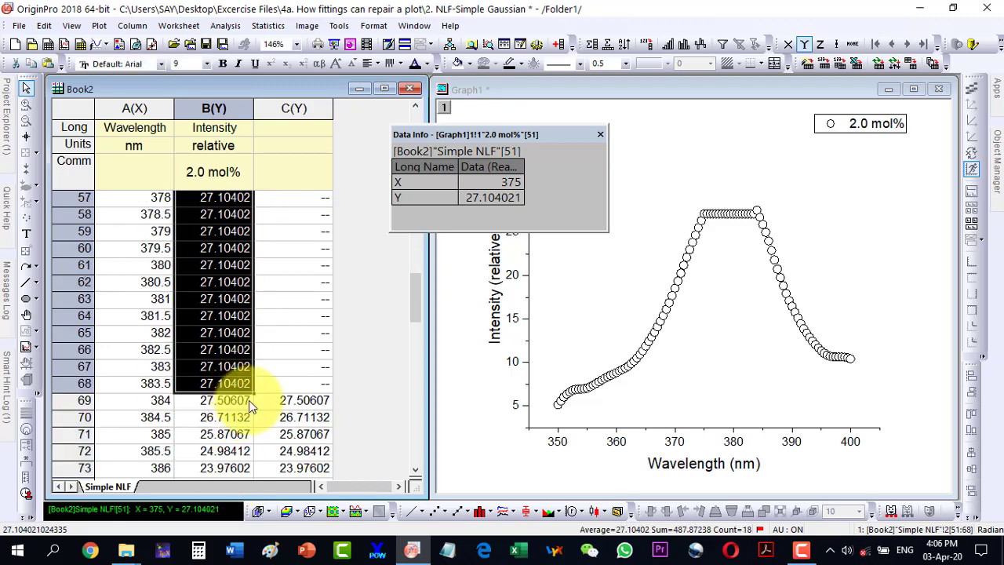
pyautogui.press('Delete')
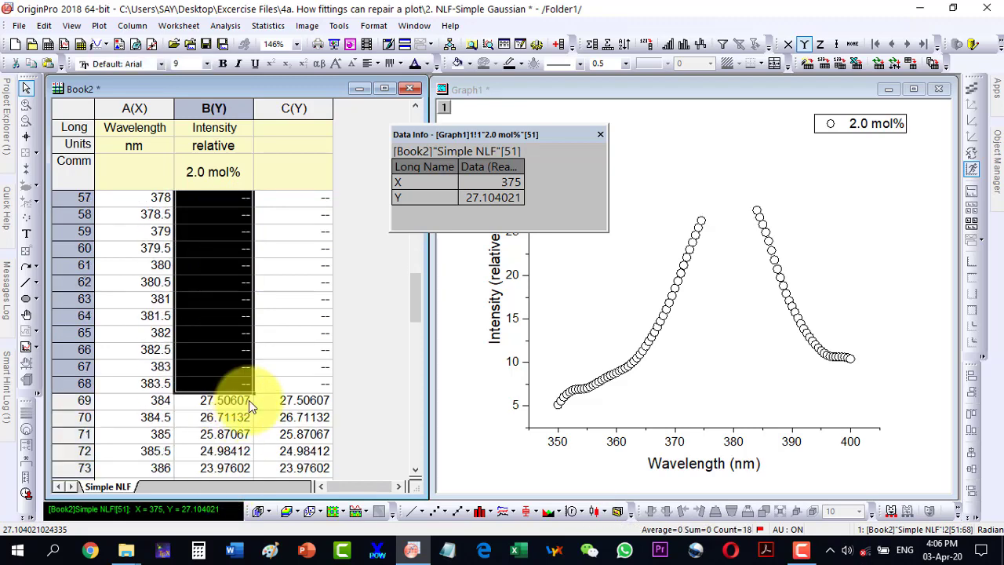
pyautogui.click(600, 138)
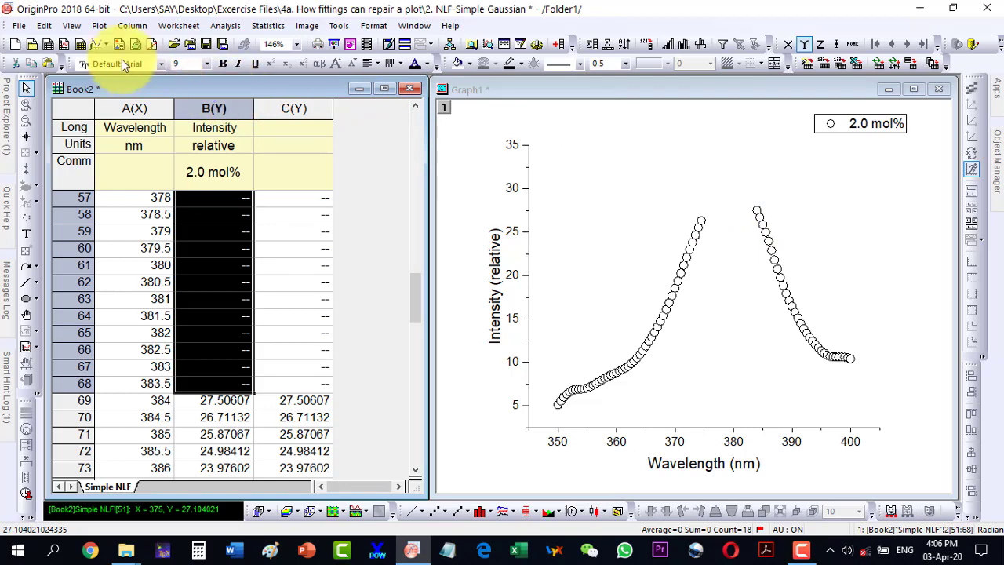
pyautogui.click(225, 26)
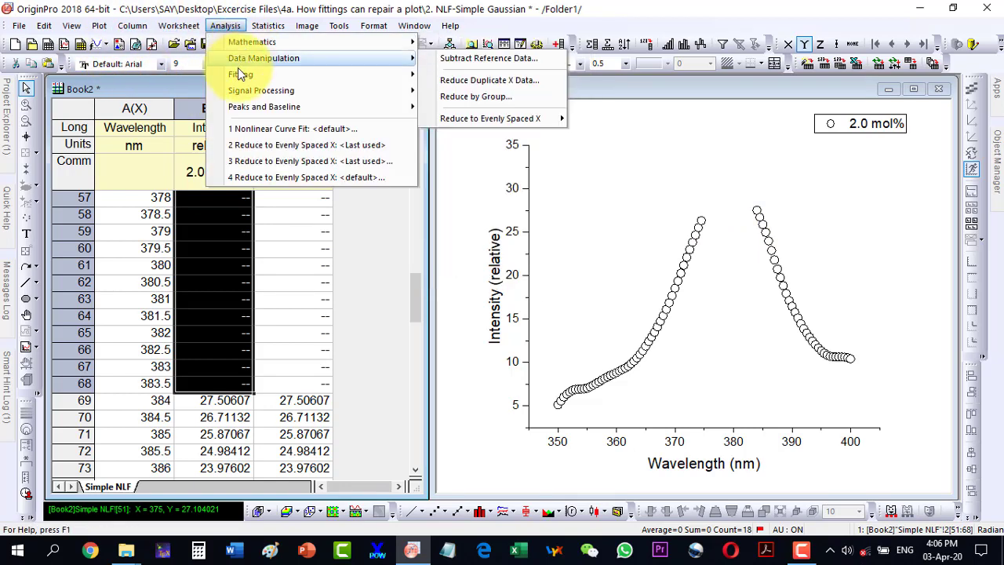
pyautogui.moveTo(239, 93)
pyautogui.moveTo(324, 75)
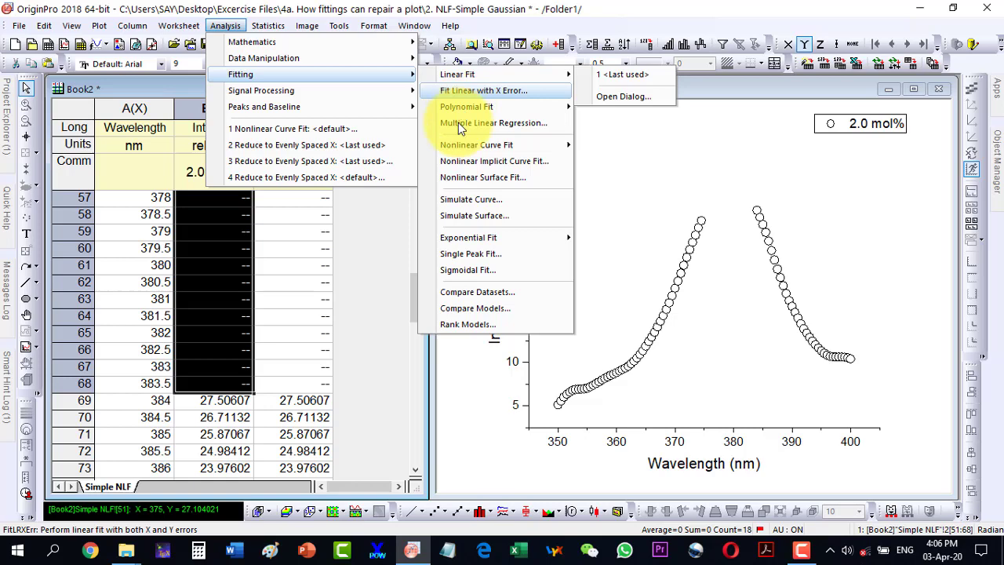
pyautogui.moveTo(463, 149)
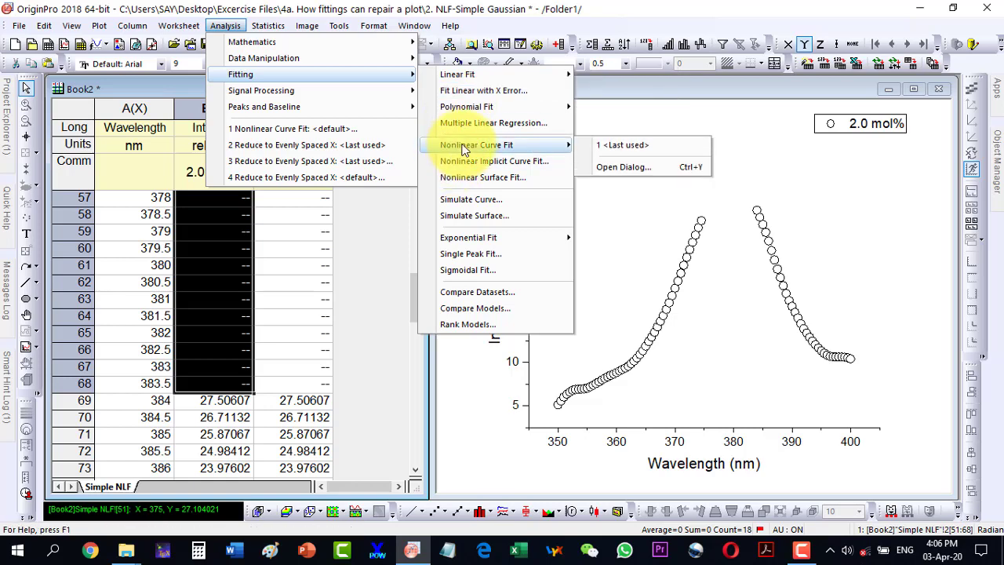
pyautogui.click(608, 167)
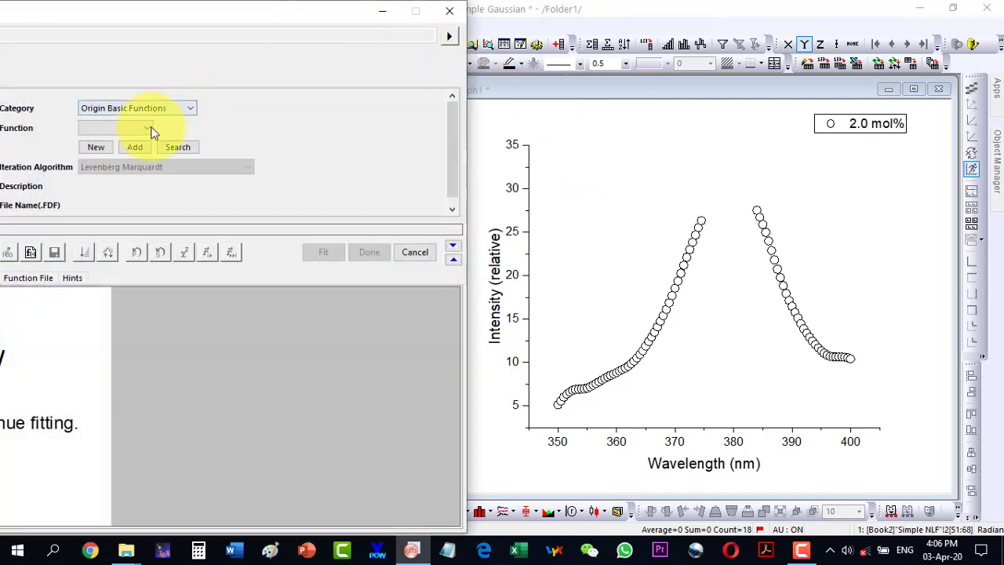
pyautogui.click(124, 128)
pyautogui.click(121, 236)
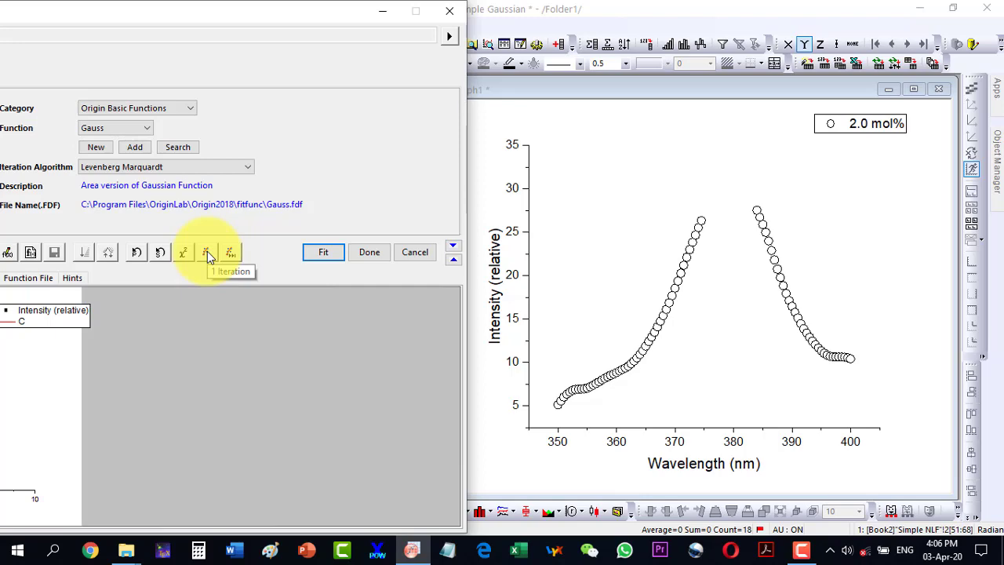
pyautogui.click(415, 251)
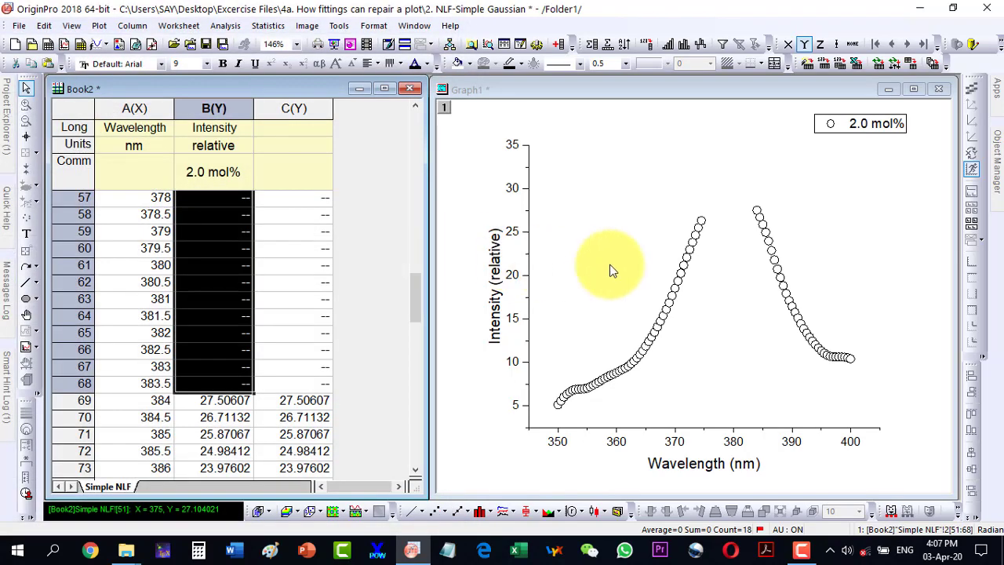
pyautogui.click(683, 280)
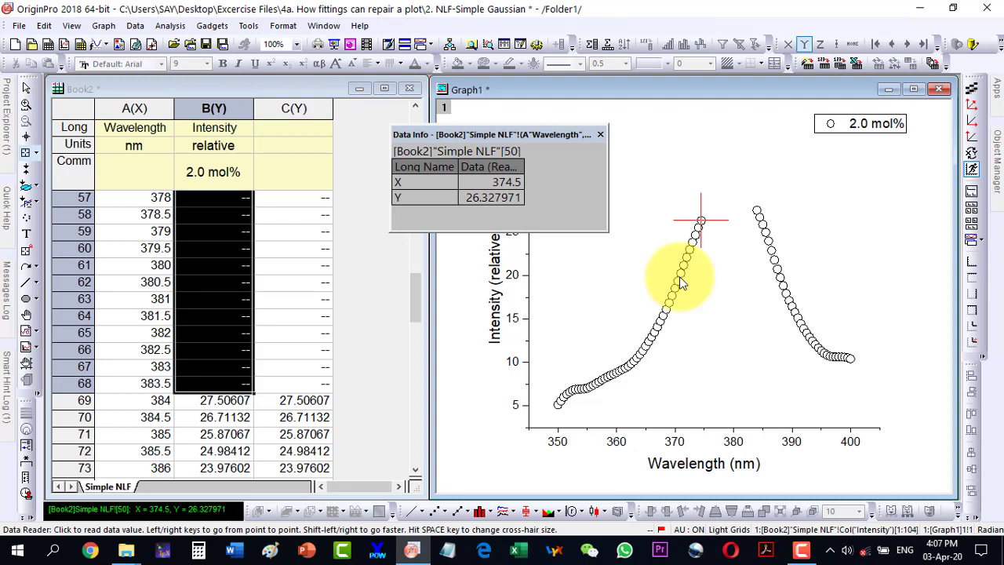
pyautogui.click(600, 137)
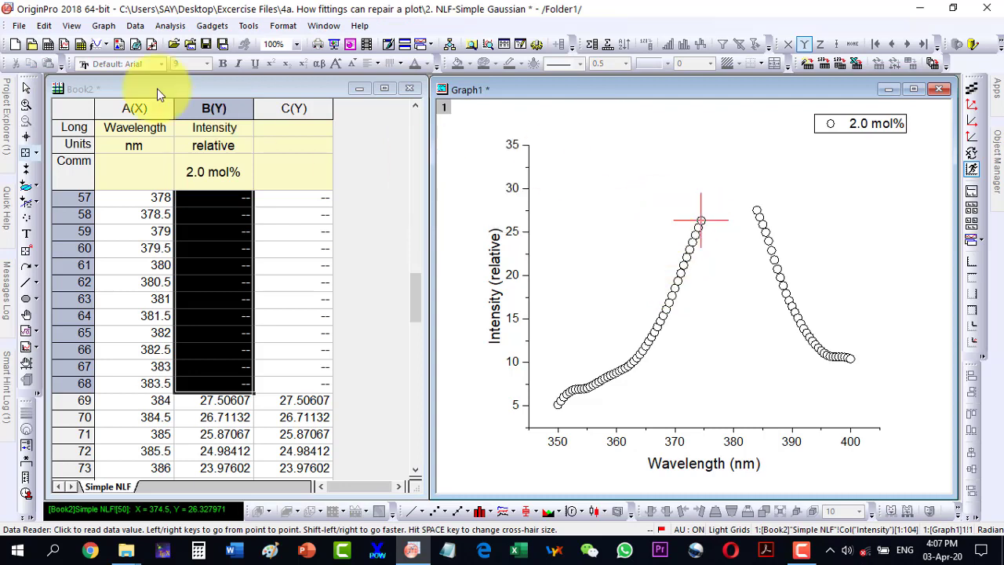
pyautogui.click(26, 88)
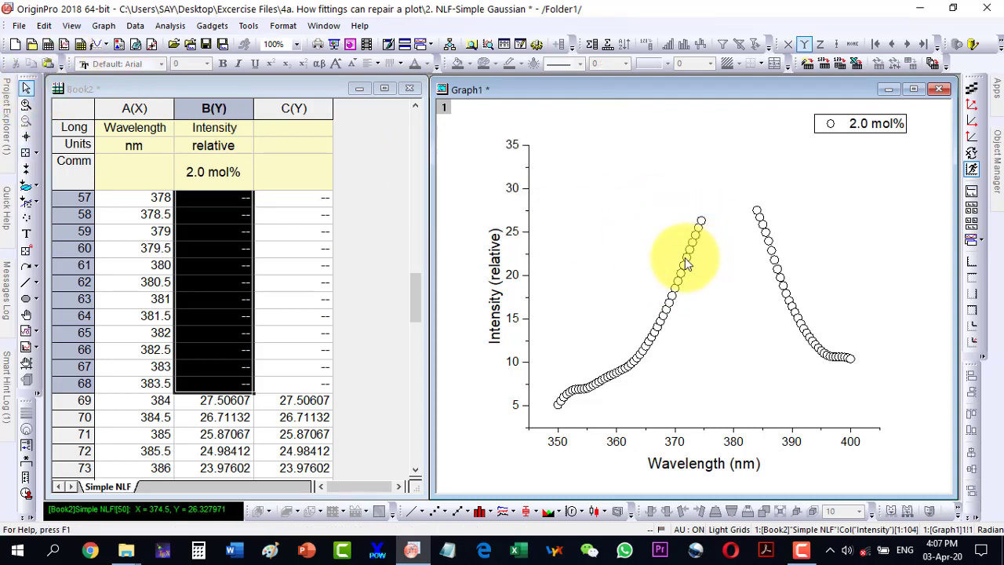
pyautogui.click(686, 260)
# Reopen Nonlinear Curve Fit for the scatter plot and choose the Gauss function.
pyautogui.click(170, 25)
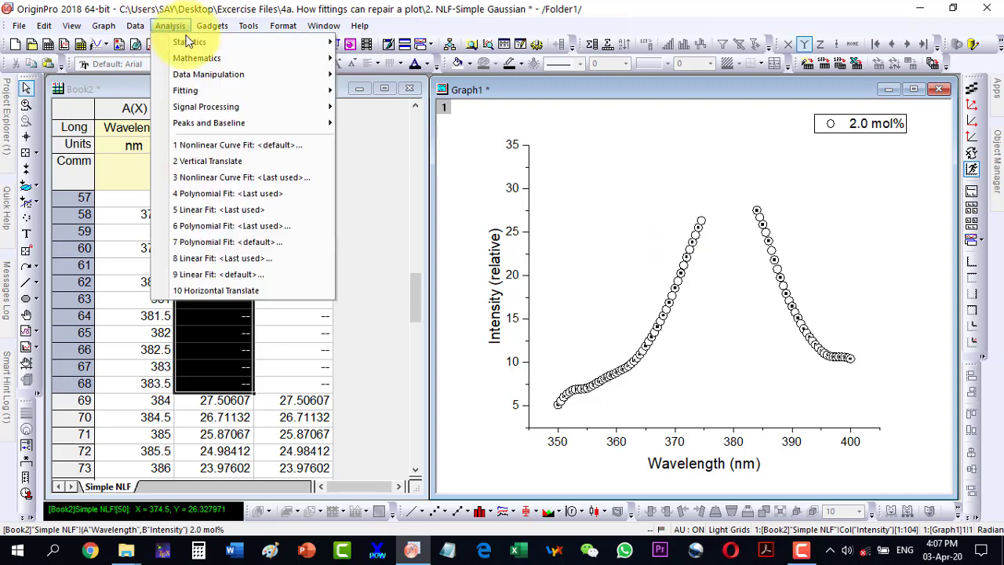
pyautogui.moveTo(192, 90)
pyautogui.moveTo(371, 154)
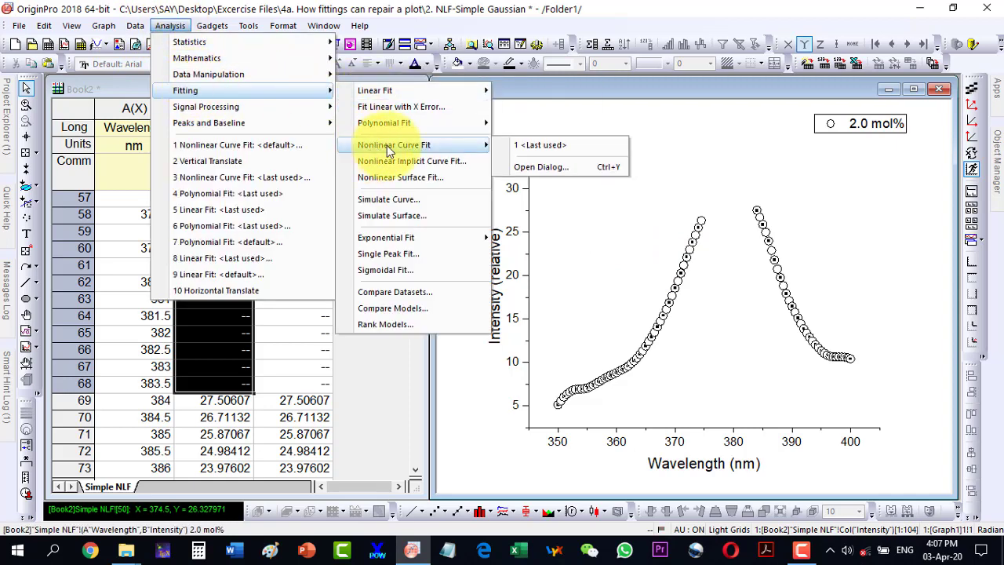
pyautogui.click(517, 146)
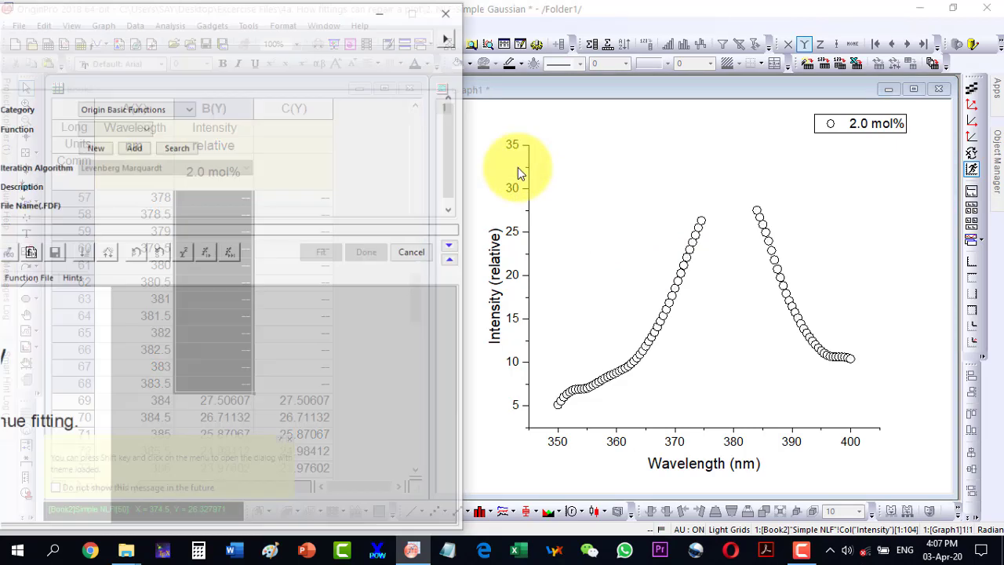
pyautogui.click(116, 127)
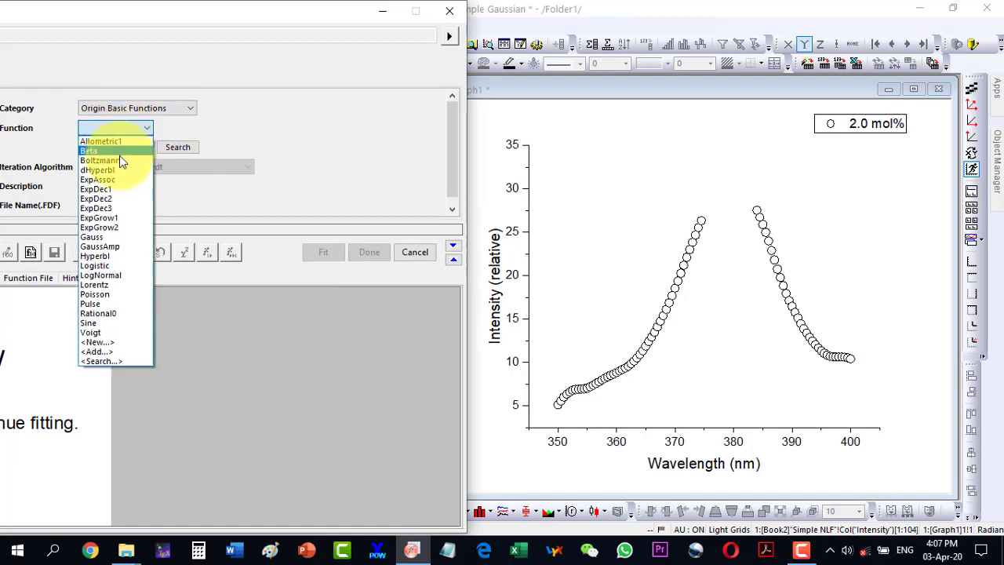
pyautogui.click(101, 237)
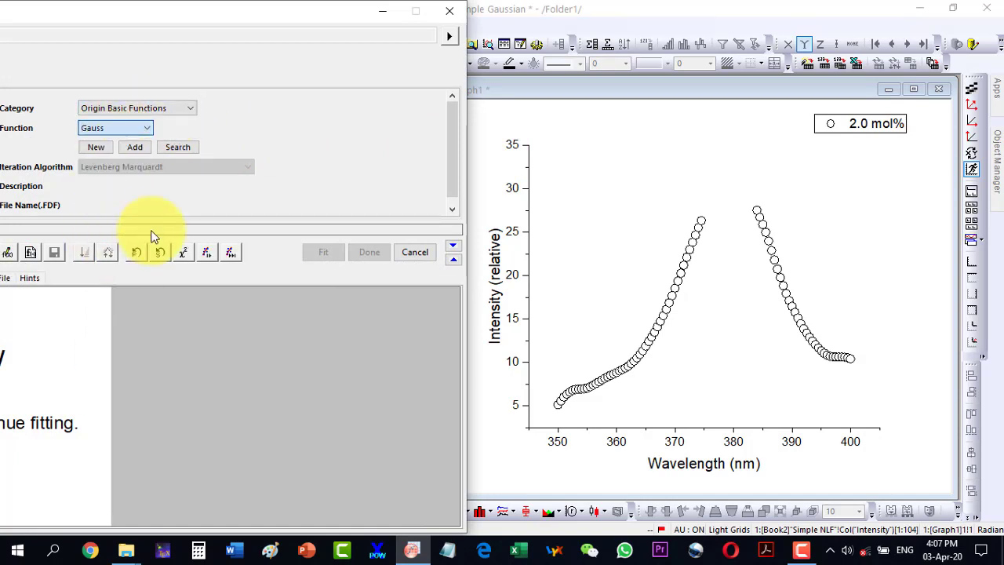
# Fit the Gauss curve until converged, accept it, and delete the results table.
pyautogui.click(206, 252)
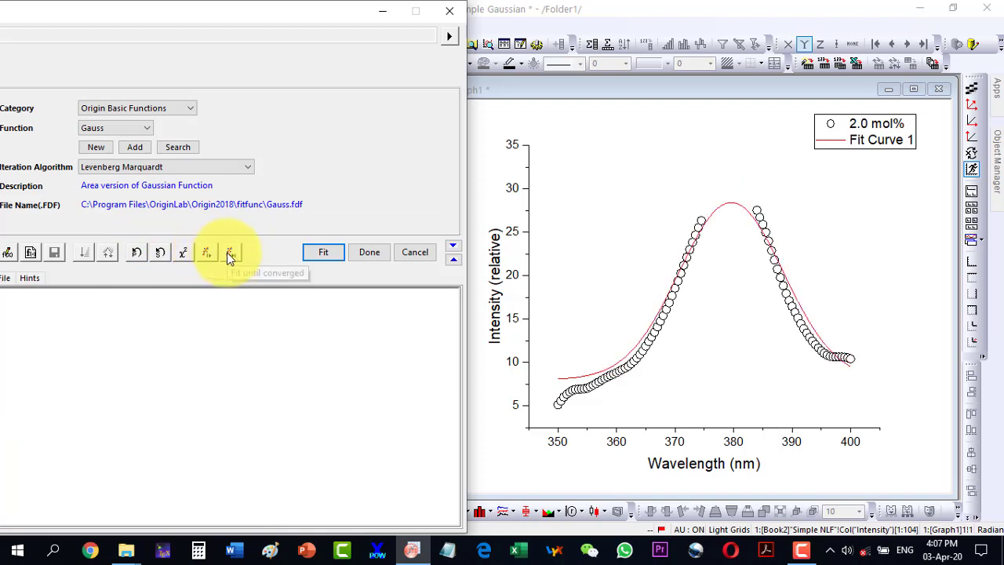
pyautogui.click(228, 254)
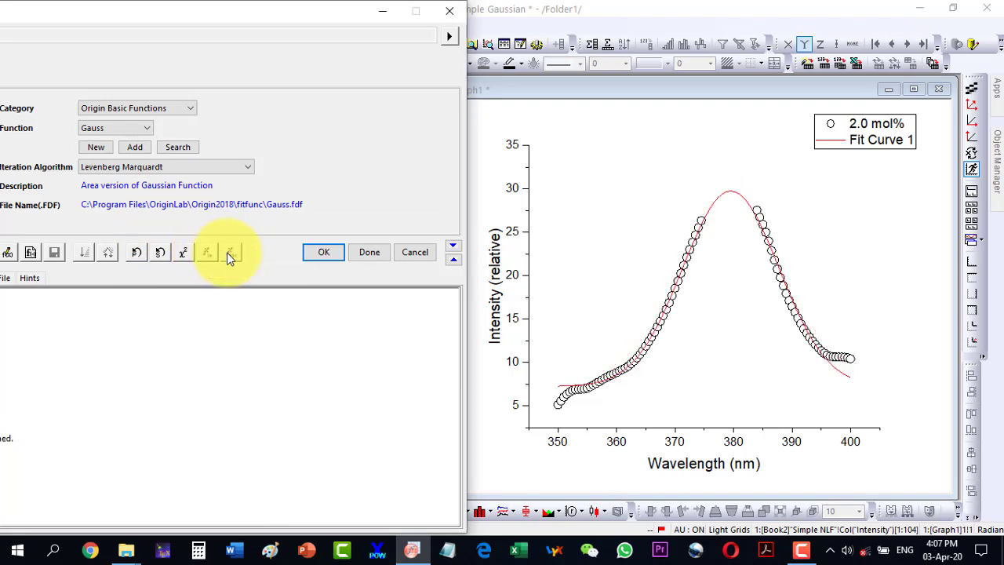
pyautogui.moveTo(164, 13); pyautogui.dragTo(429, 17)
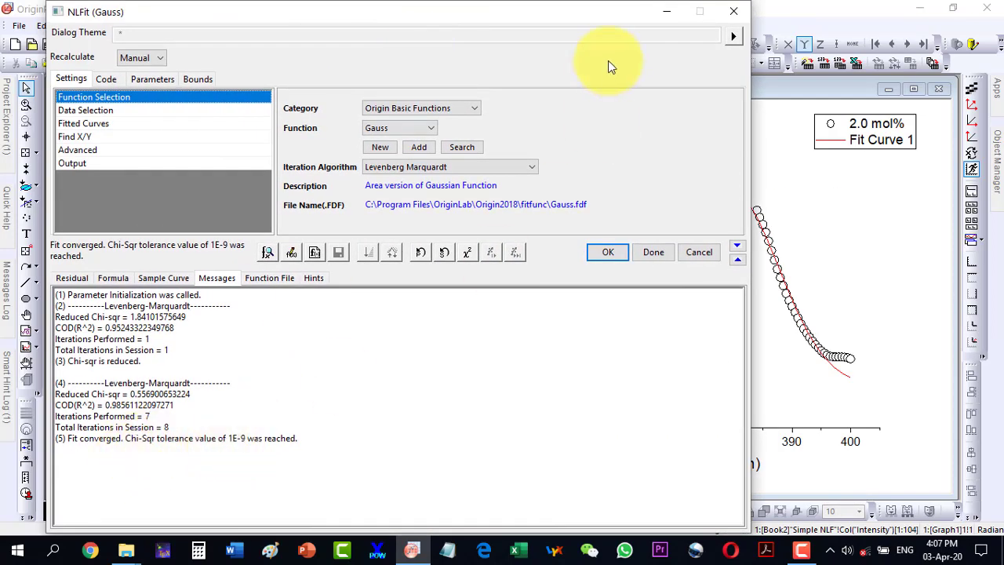
pyautogui.moveTo(633, 13); pyautogui.dragTo(284, 16)
pyautogui.click(284, 259)
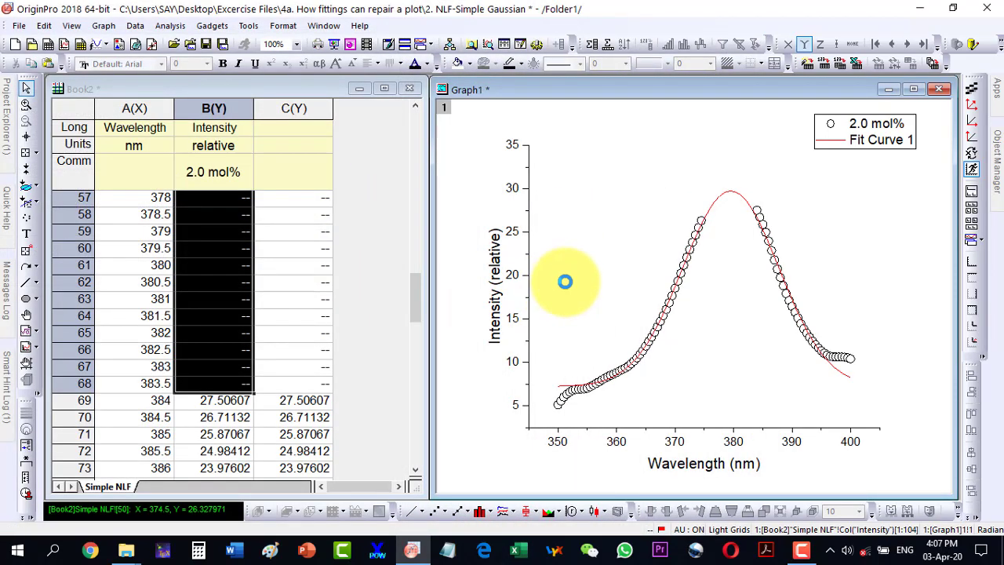
pyautogui.click(686, 242)
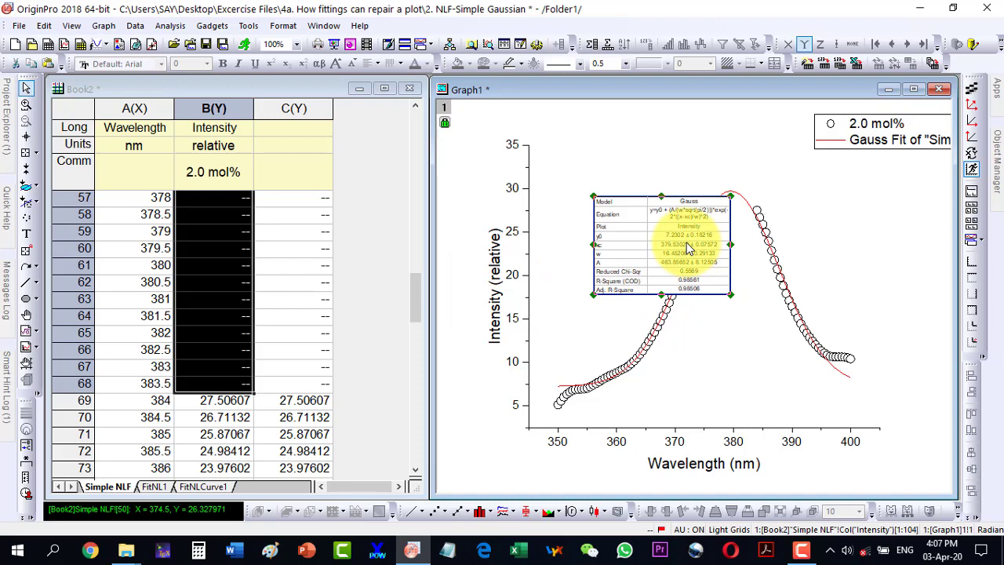
pyautogui.press('Delete')
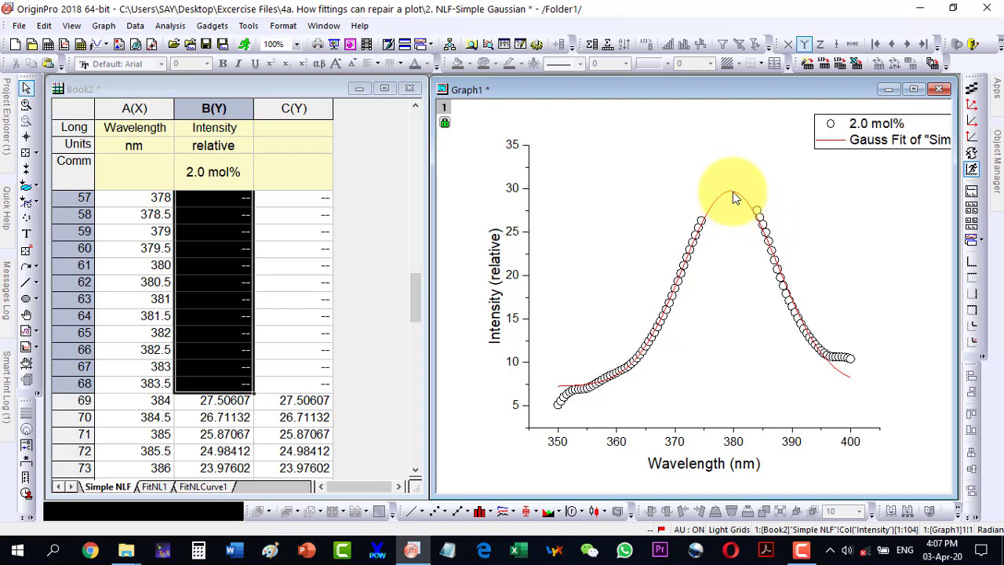
# Delete the duplicate Intensity column C from the Simple NLF sheet.
pyautogui.click(302, 108)
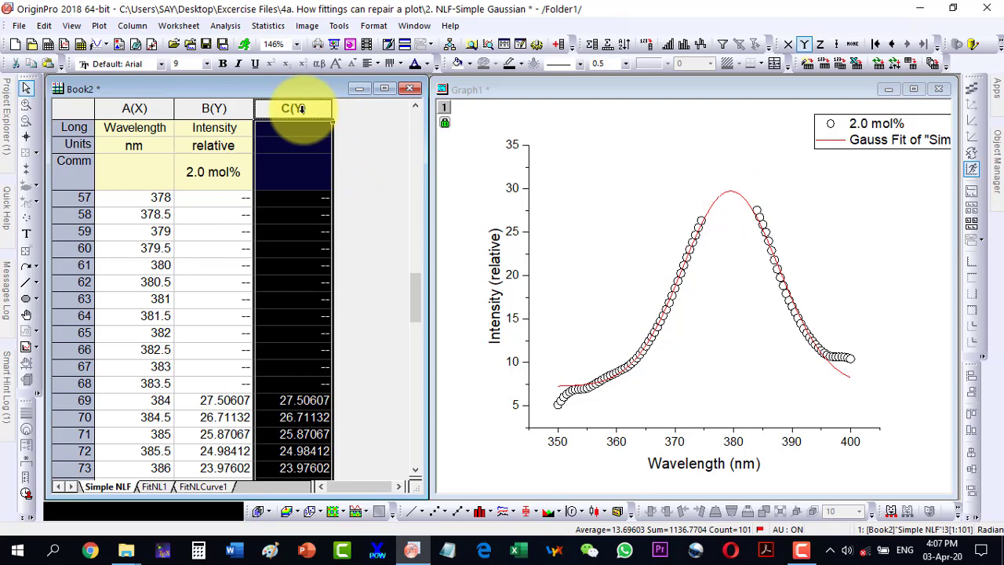
pyautogui.rightClick(301, 108)
pyautogui.click(329, 196)
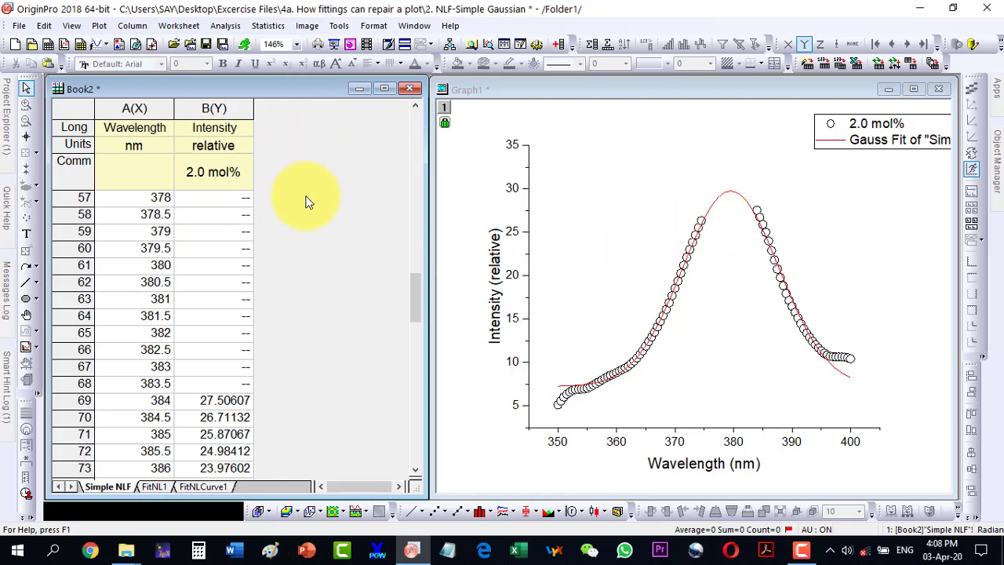
# Select A(X1) and B(Y1) in the FitNLCurve1 sheet, then return to Simple NLF.
pyautogui.click(194, 487)
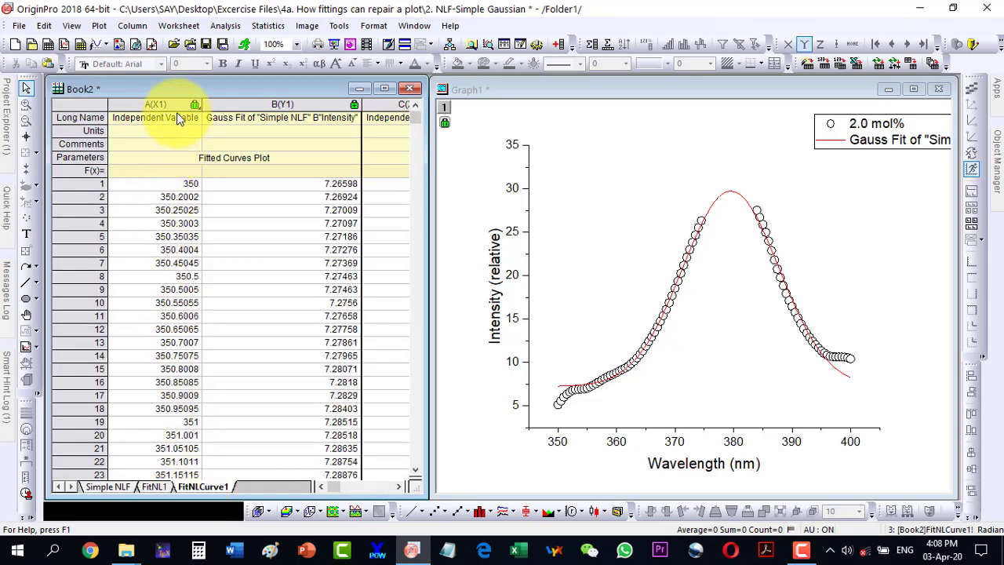
pyautogui.moveTo(178, 105); pyautogui.dragTo(232, 105)
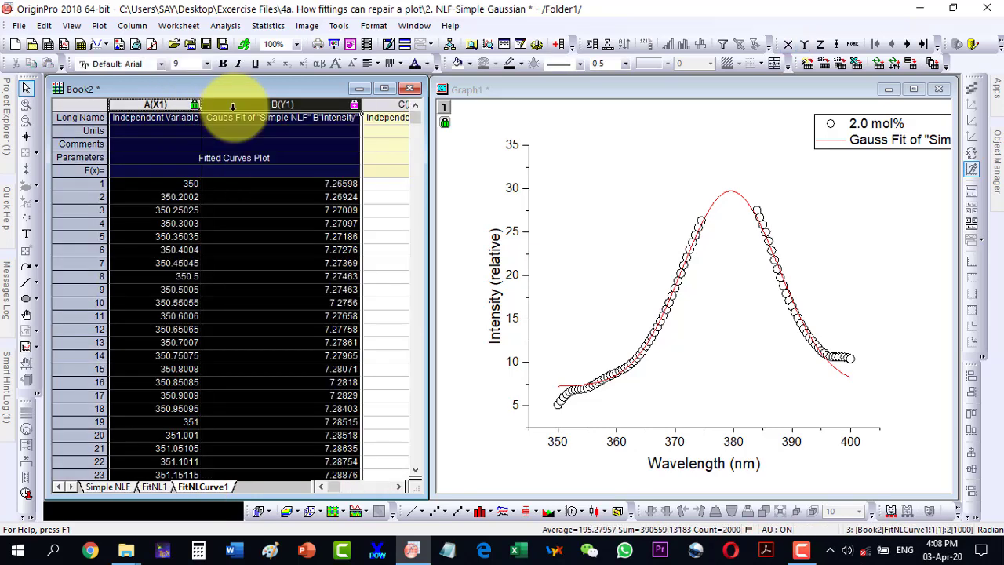
pyautogui.click(96, 484)
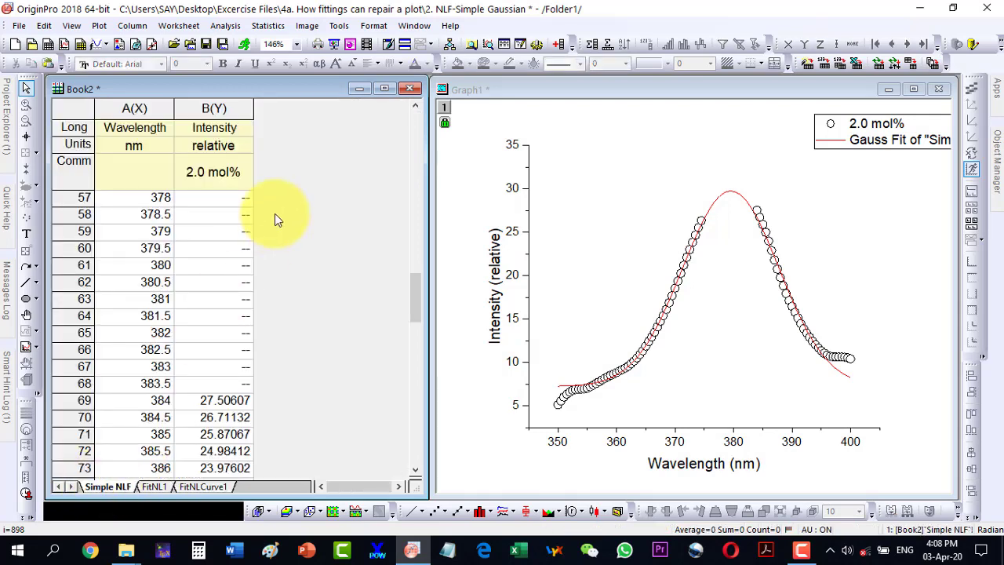
# Add new columns to Simple NLF and set column C as an X column.
pyautogui.click(558, 44)
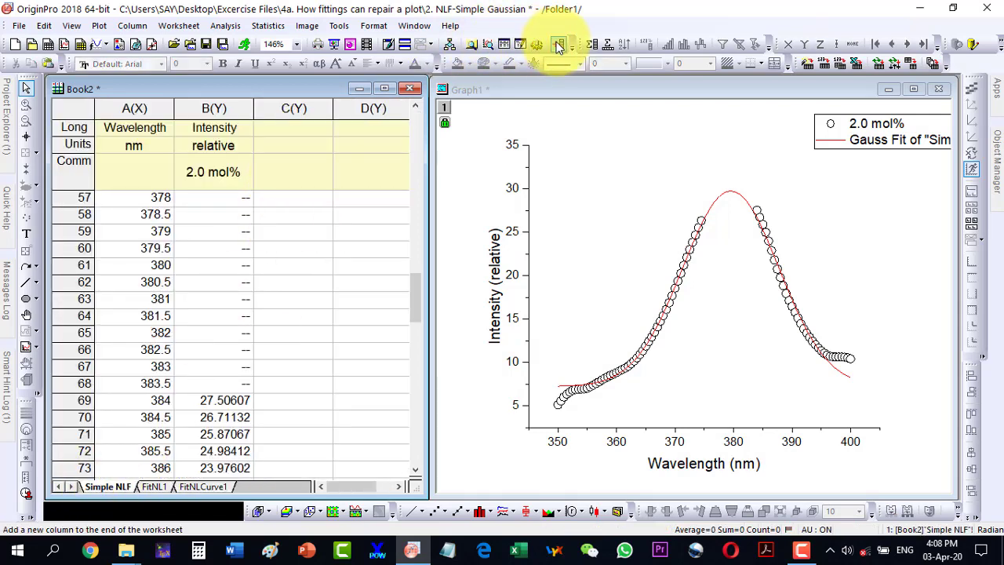
pyautogui.click(291, 200)
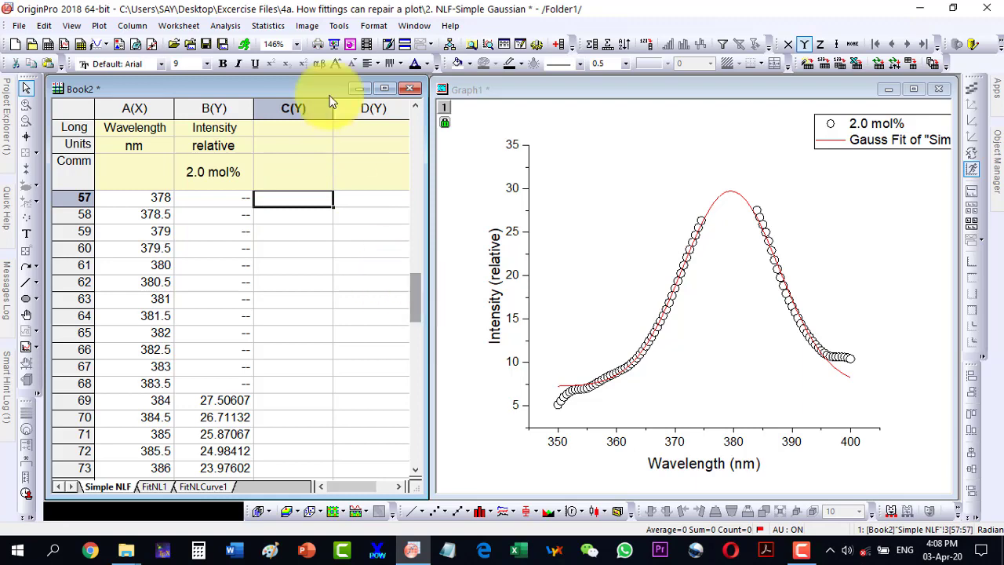
pyautogui.moveTo(294, 108); pyautogui.dragTo(363, 108)
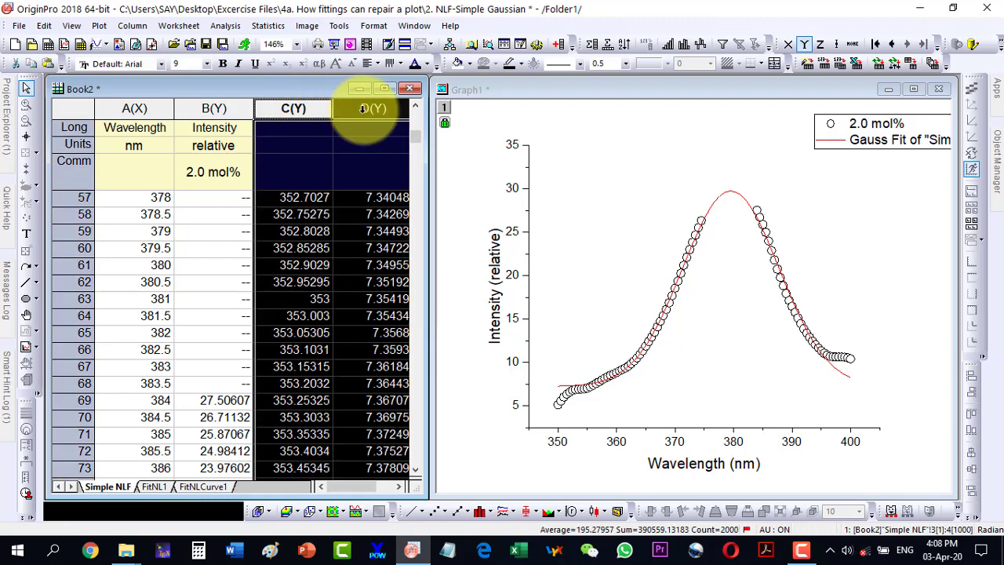
pyautogui.moveTo(418, 140); pyautogui.dragTo(418, 116)
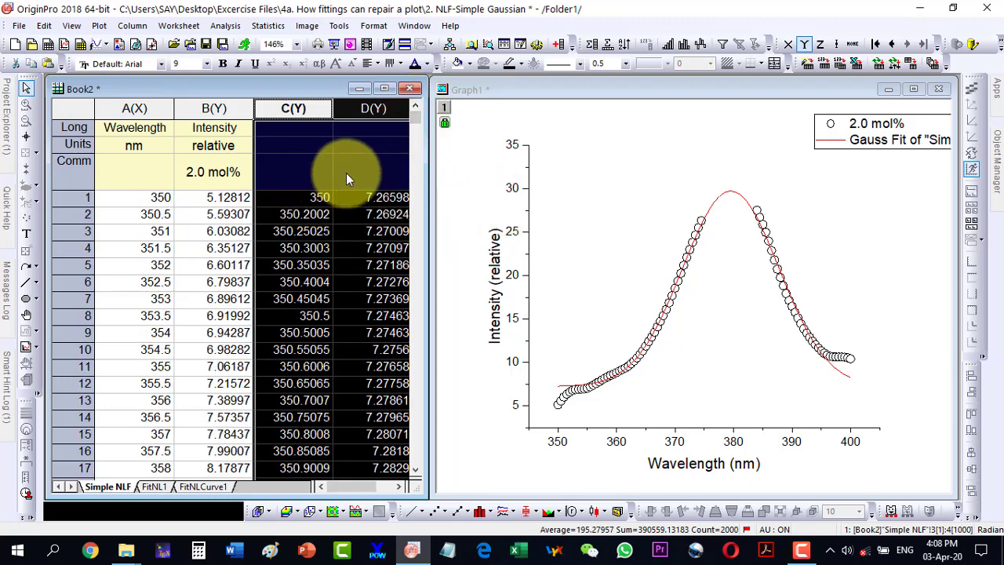
pyautogui.click(298, 108)
pyautogui.rightClick(299, 108)
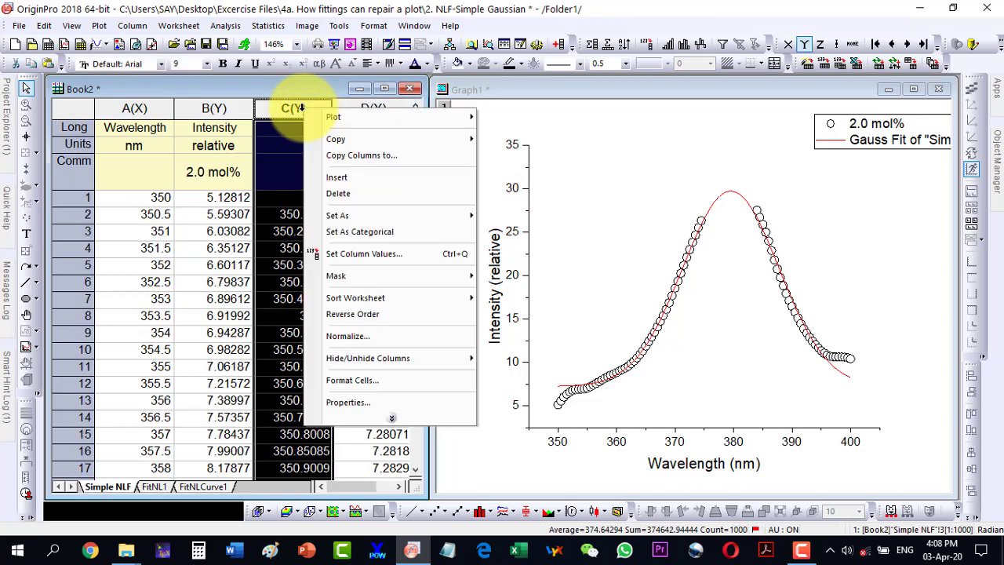
pyautogui.moveTo(362, 215)
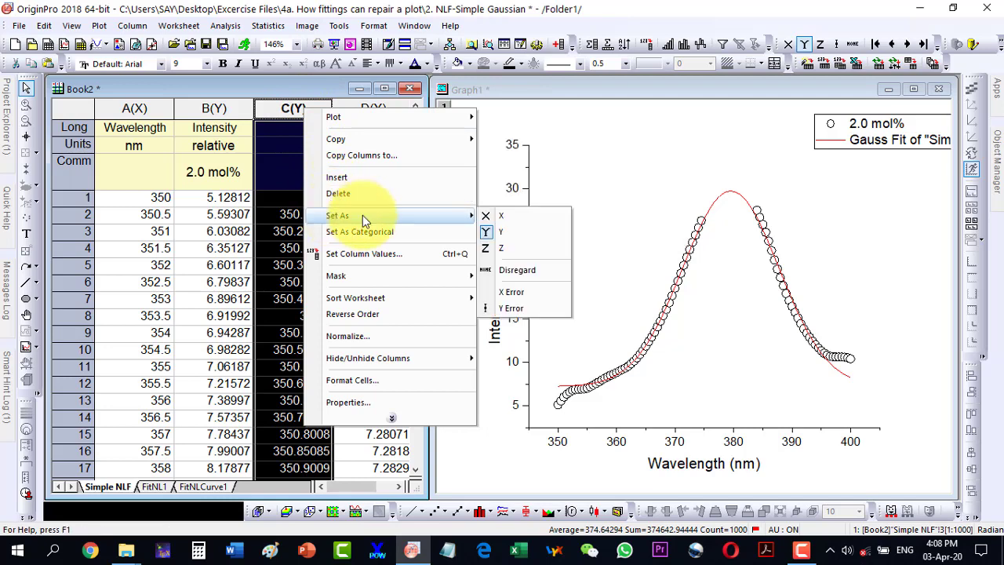
pyautogui.click(513, 218)
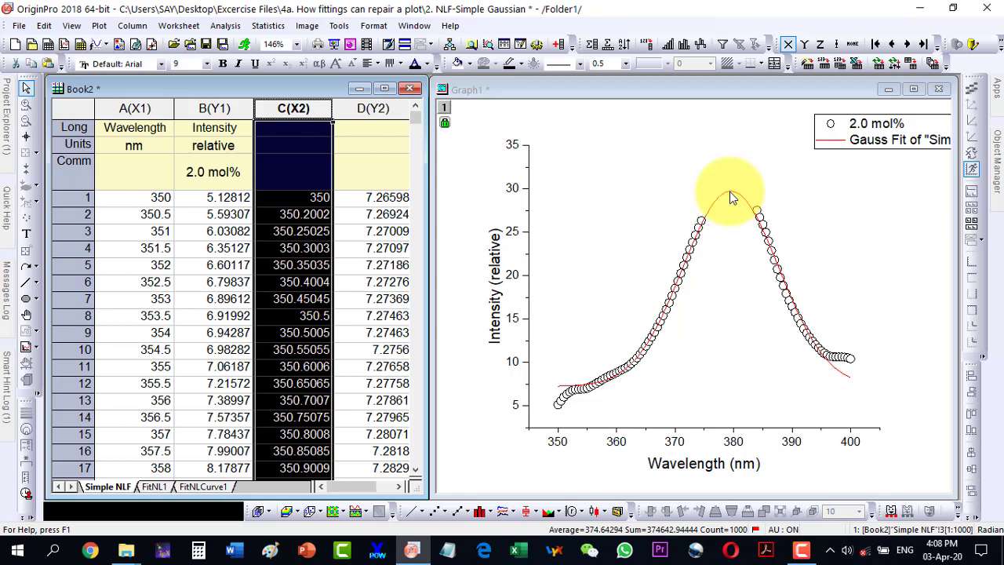
# Check the FitNLCurve1 values, then select columns A through D in Simple NLF.
pyautogui.click(202, 486)
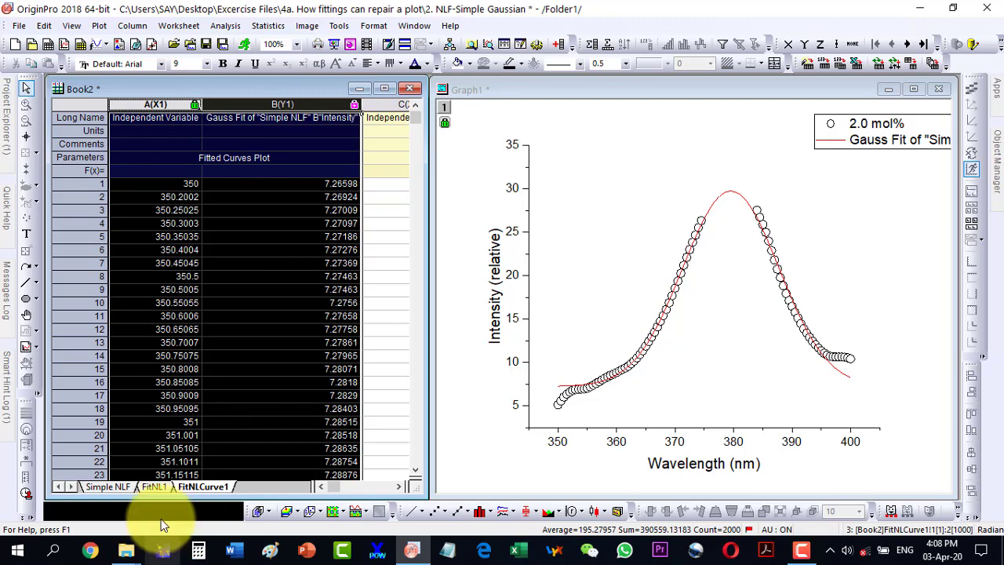
pyautogui.click(118, 488)
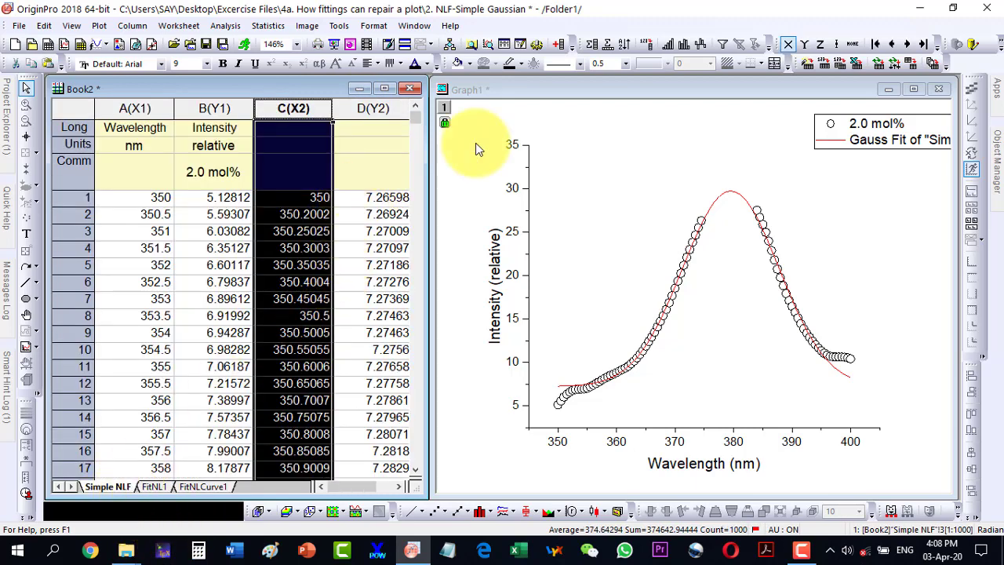
pyautogui.moveTo(132, 109); pyautogui.dragTo(351, 109)
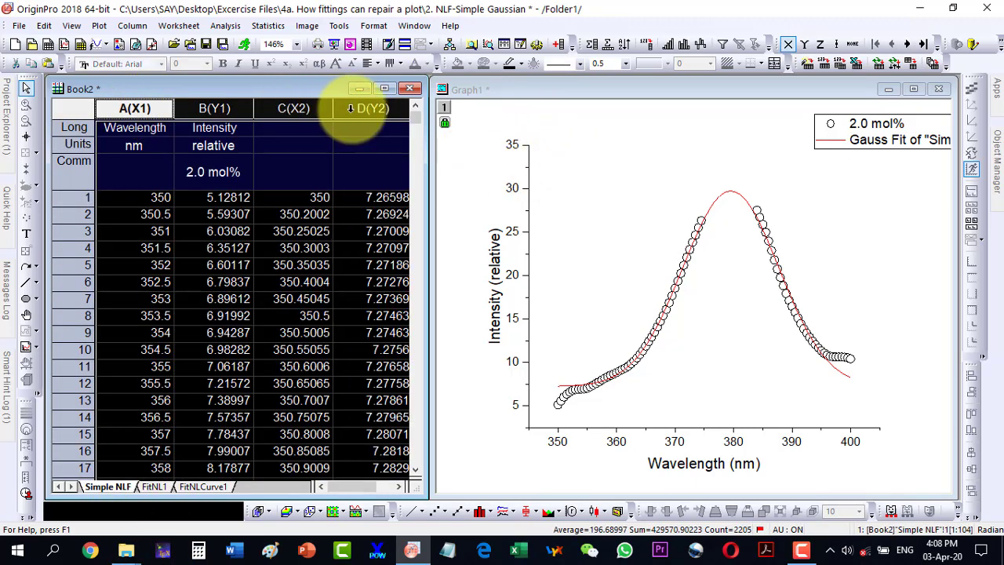
# Plot columns A–D as line graph Graph2, maximize it, and ungroup the red fit curve.
pyautogui.click(408, 509)
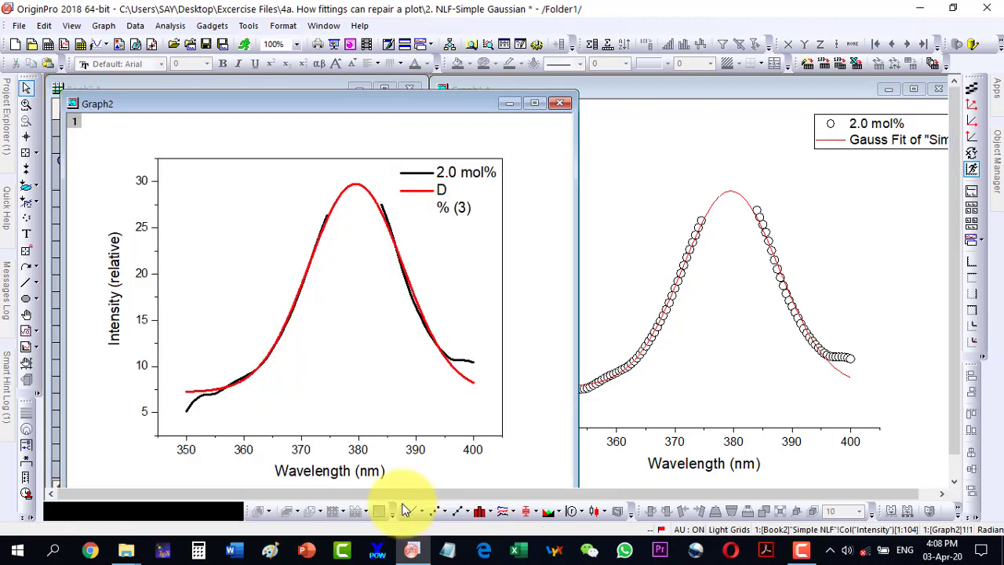
pyautogui.click(534, 103)
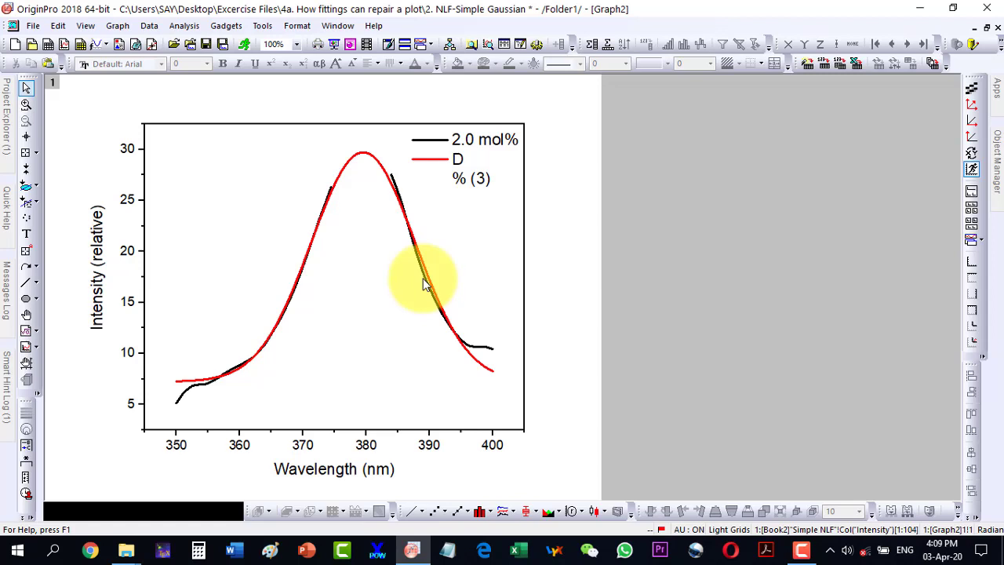
pyautogui.click(363, 159)
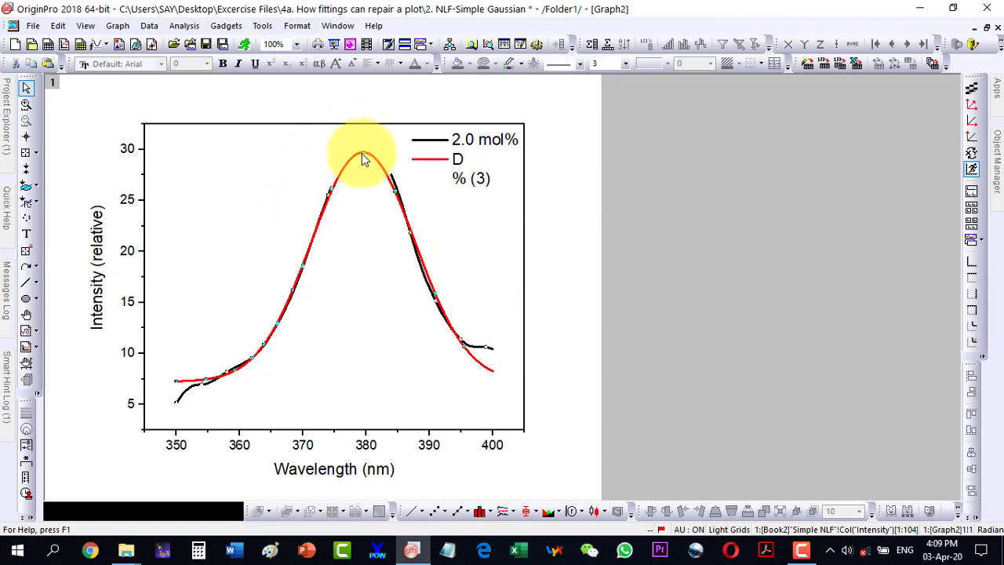
pyautogui.click(363, 160)
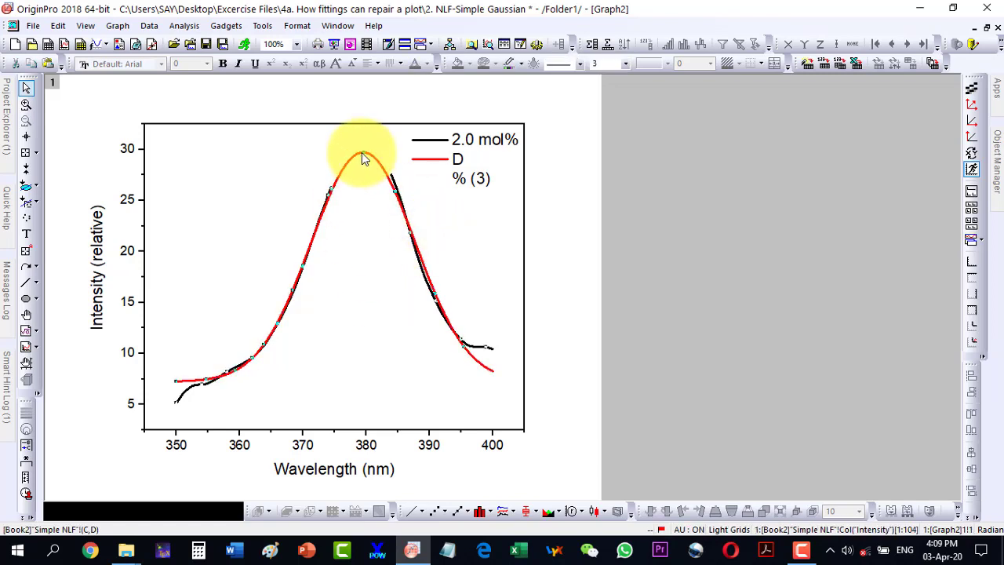
pyautogui.rightClick(363, 159)
pyautogui.click(395, 281)
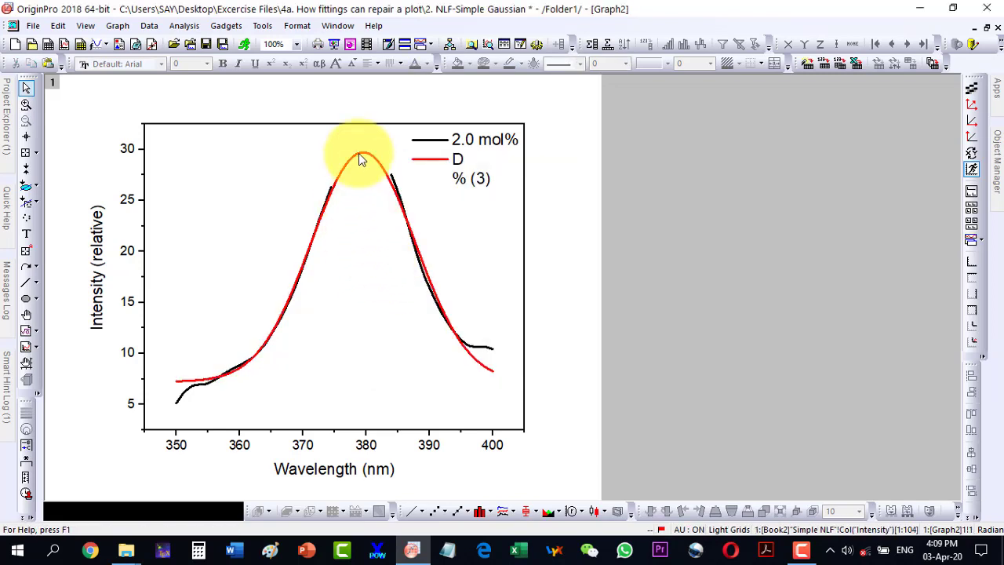
pyautogui.click(364, 159)
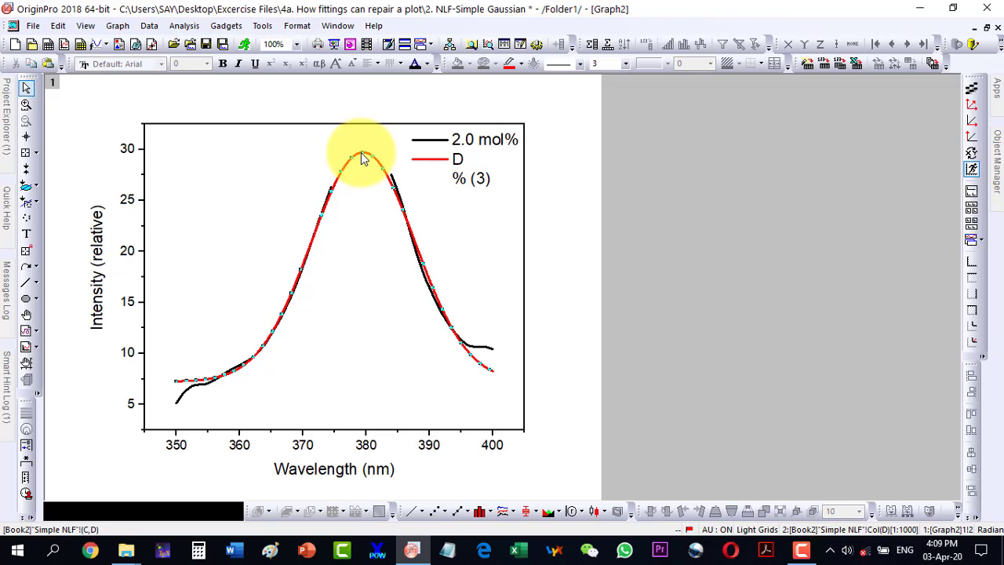
# Raise the red fit curve about 0.76 units with Vertical Translate, then remove the anchor.
pyautogui.click(180, 28)
pyautogui.moveTo(340, 76)
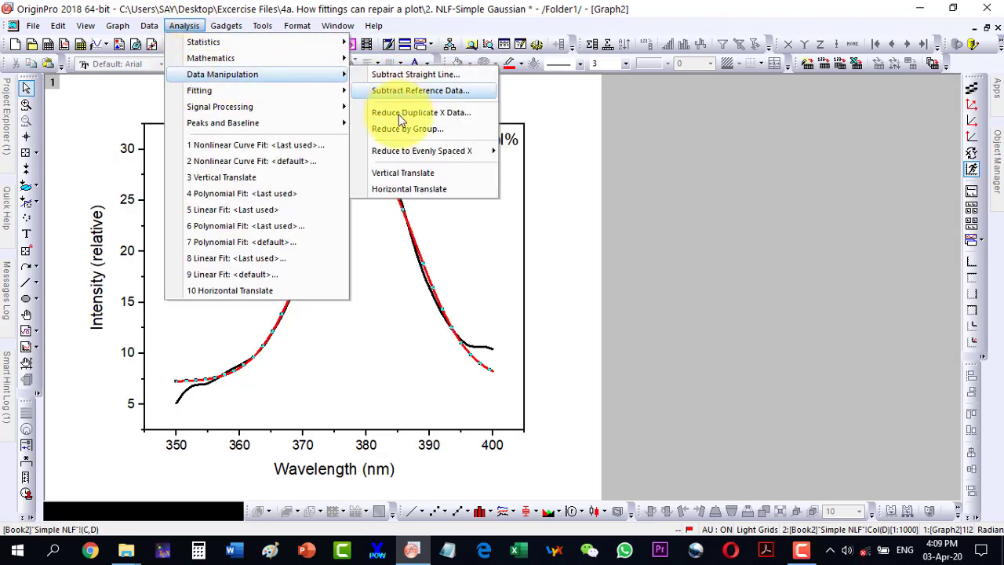
pyautogui.click(398, 173)
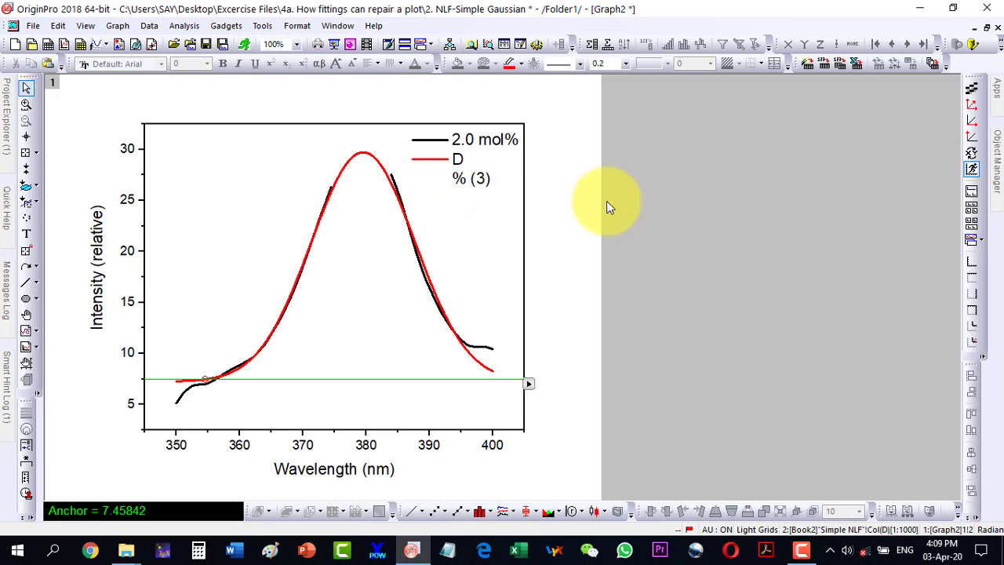
pyautogui.press('Up')
pyautogui.press('Up')
pyautogui.press('Up')
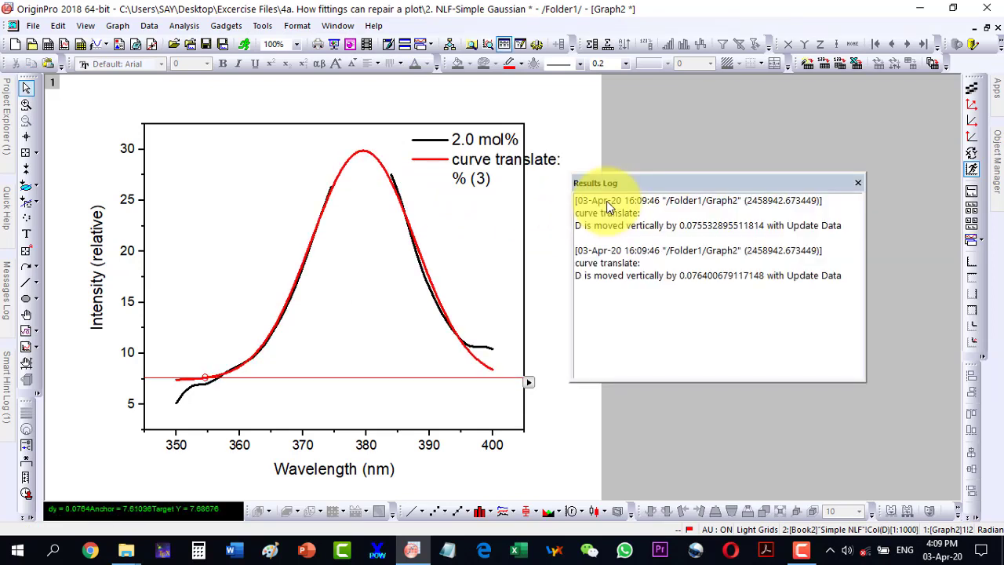
pyautogui.press('Up')
pyautogui.press('Up')
pyautogui.press('Up')
pyautogui.press('Up')
pyautogui.press('Up')
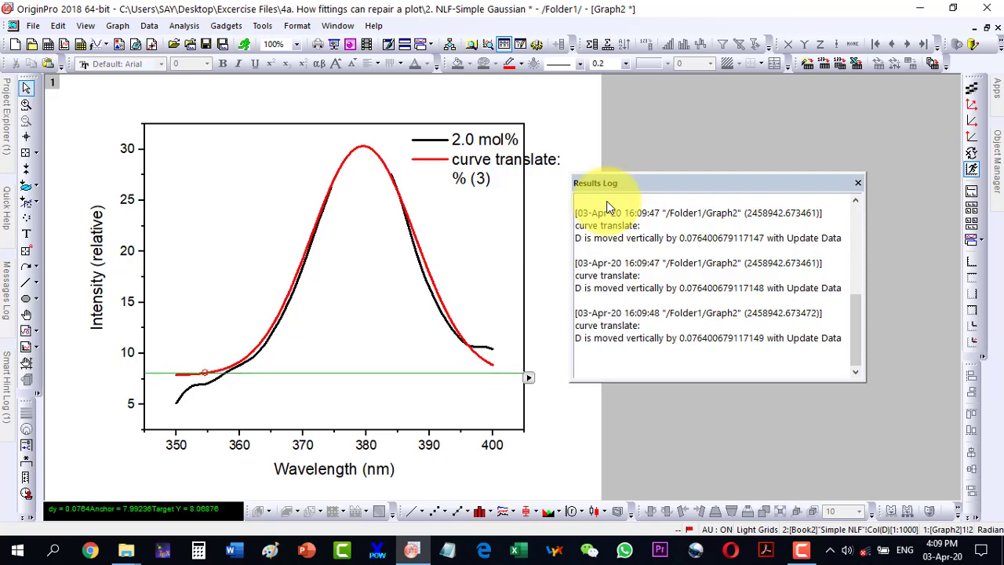
pyautogui.press('Up')
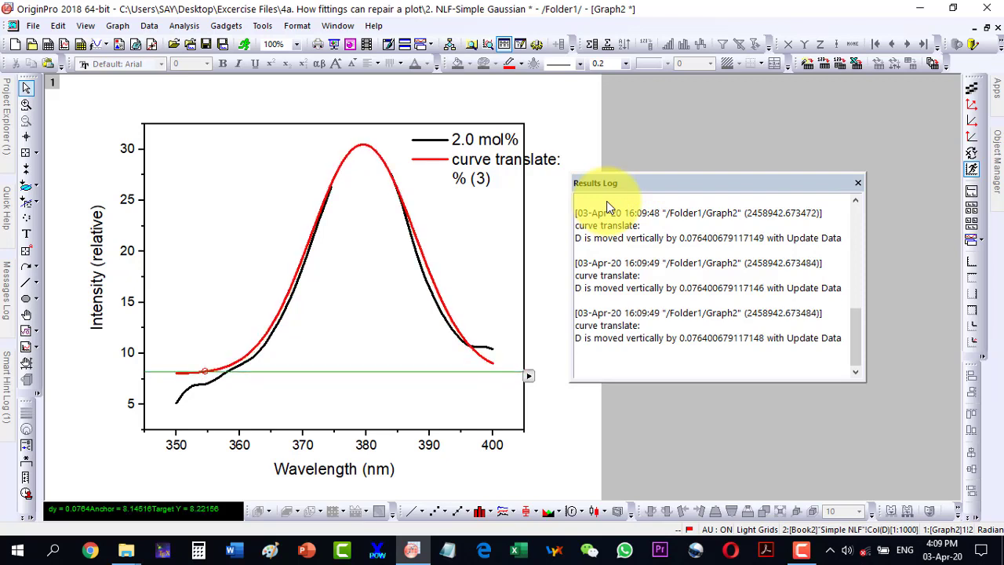
pyautogui.press('Up')
pyautogui.press('Up')
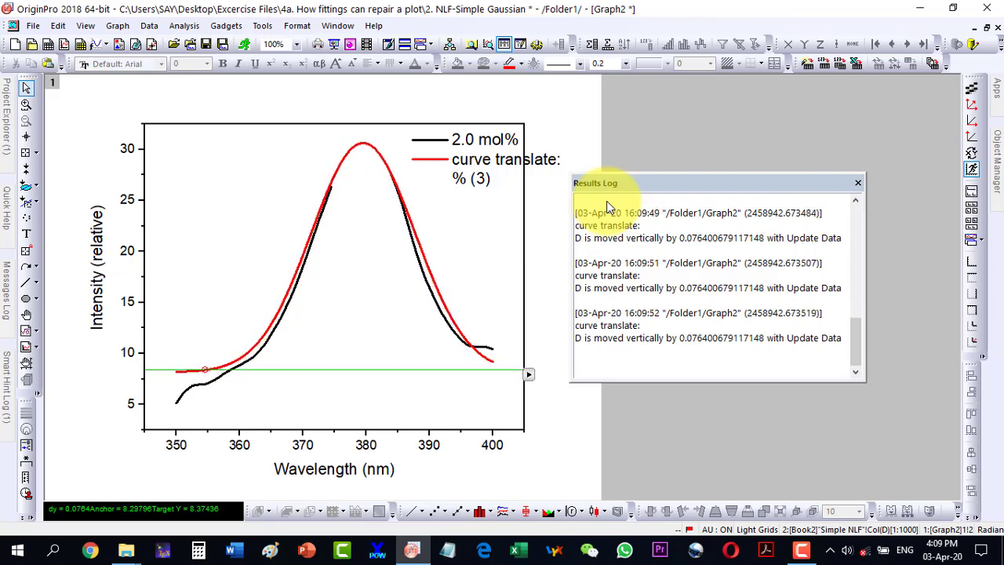
pyautogui.press('Up')
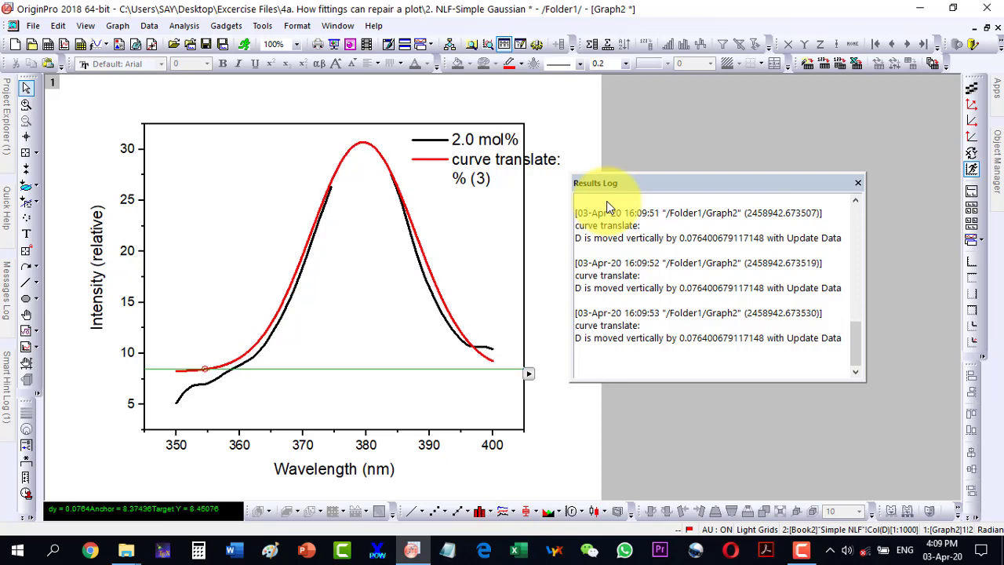
pyautogui.press('Down')
pyautogui.press('Down')
pyautogui.press('Down')
pyautogui.press('Down')
pyautogui.press('Down')
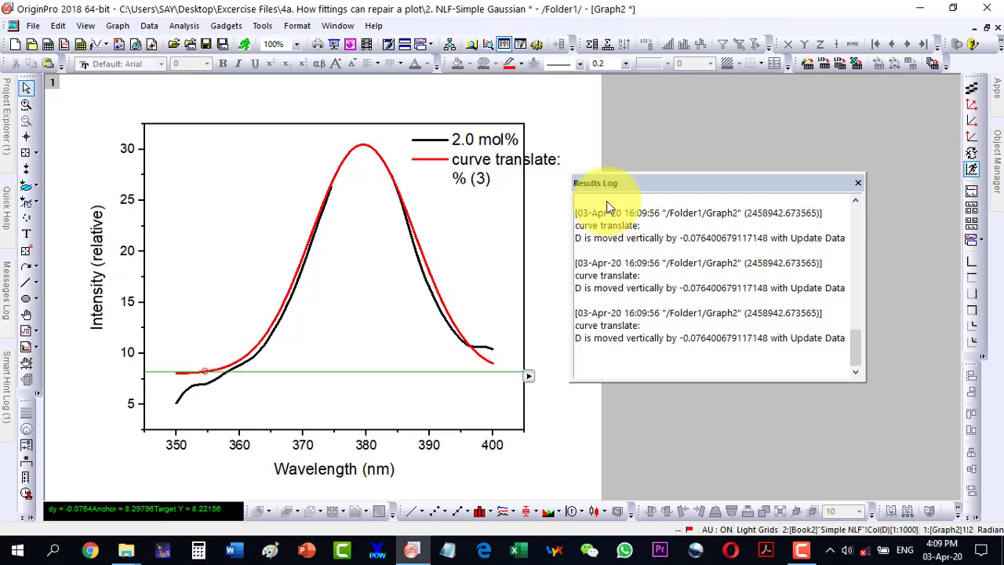
pyautogui.press('Down')
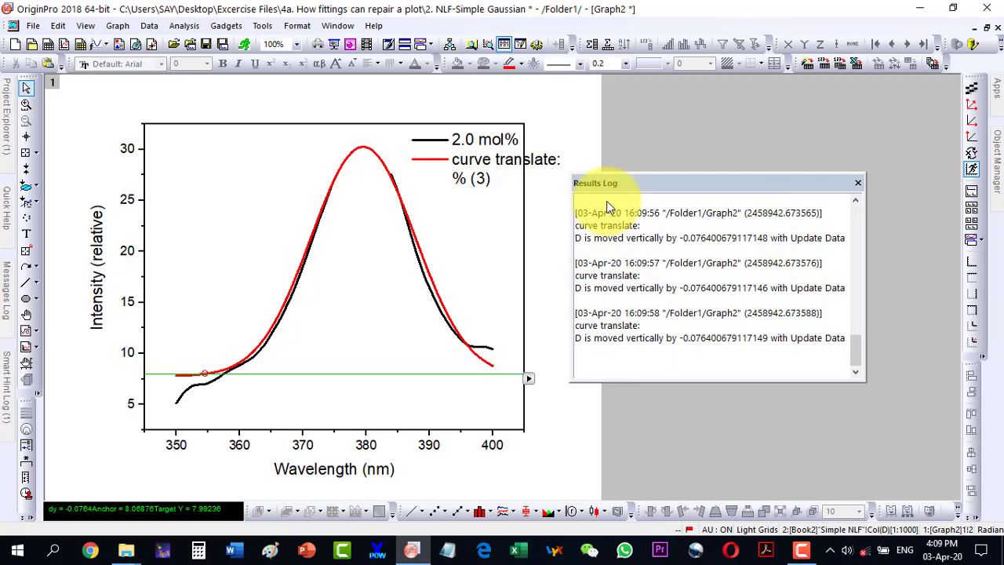
pyautogui.press('Up')
pyautogui.press('Up')
pyautogui.press('Up')
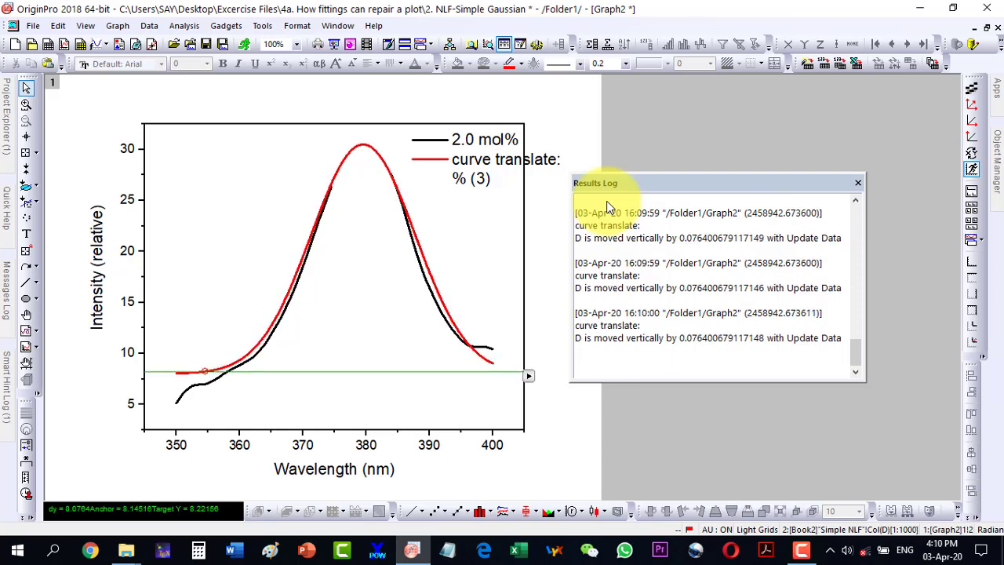
pyautogui.rightClick(531, 378)
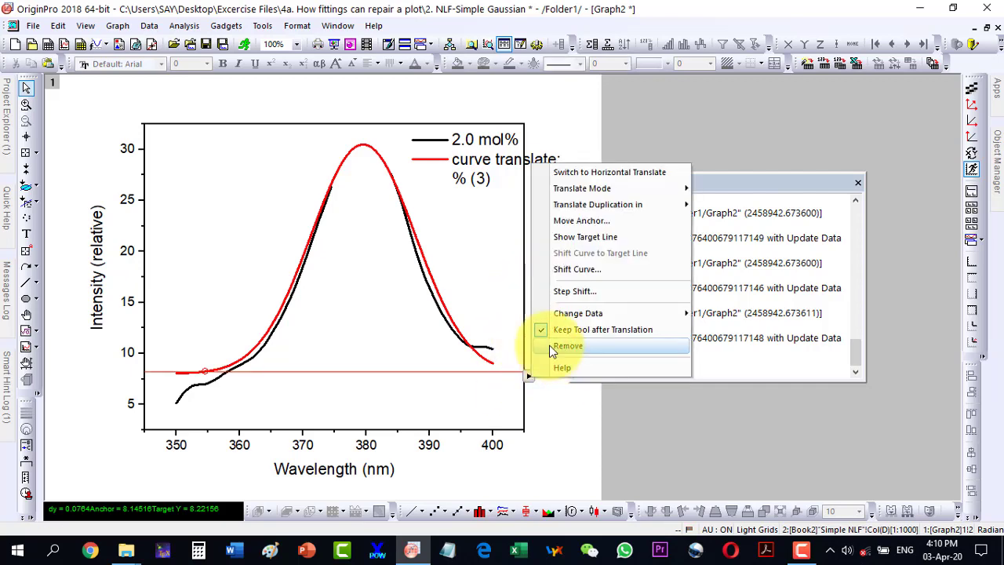
pyautogui.click(549, 345)
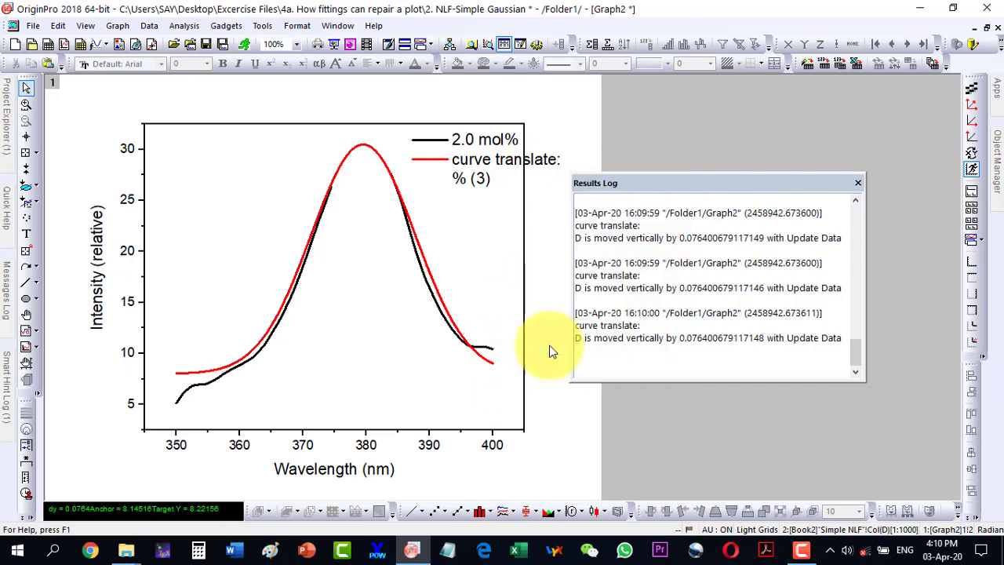
# Select the red fit curve and browse the Analysis menu without choosing a command.
pyautogui.click(364, 153)
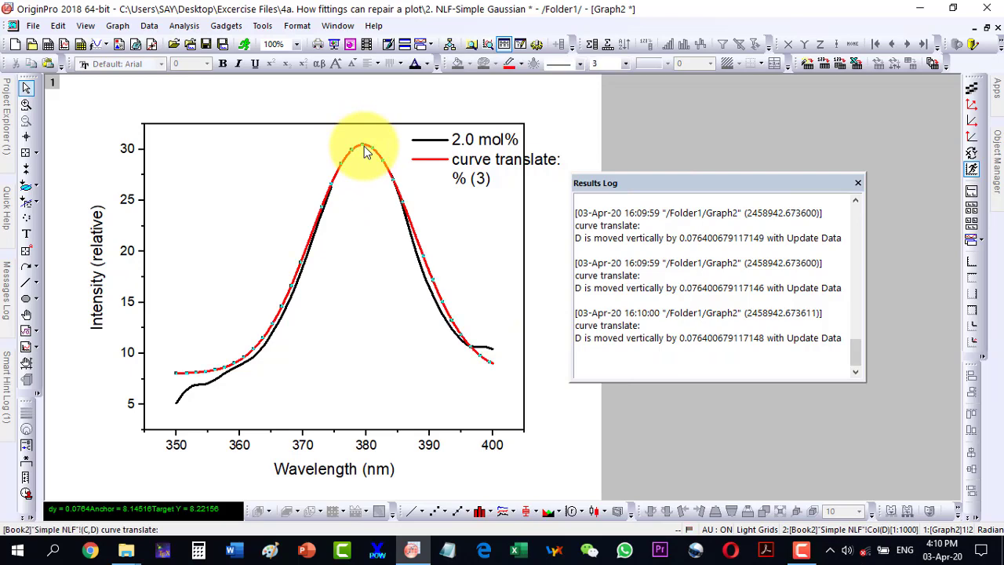
pyautogui.click(184, 26)
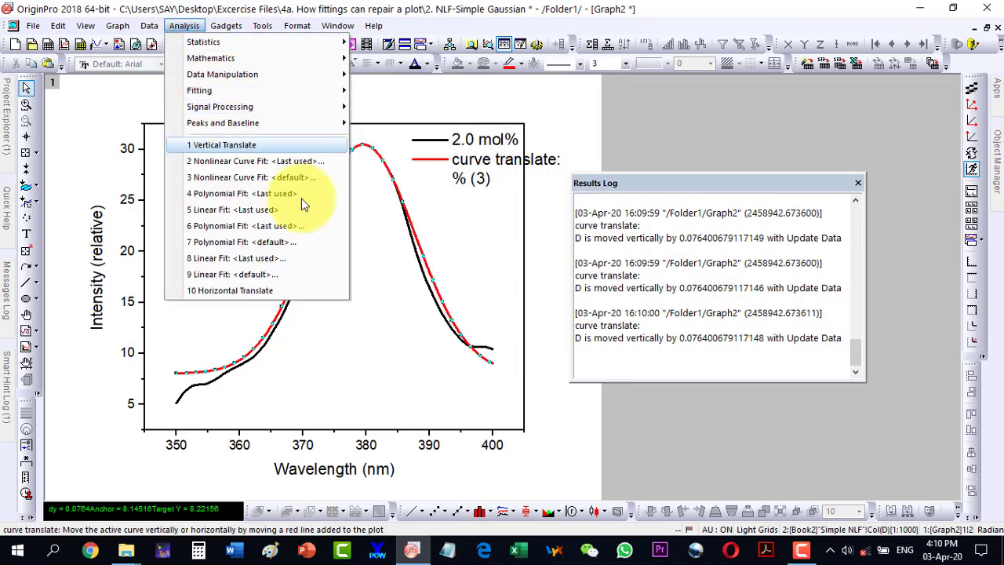
pyautogui.click(330, 359)
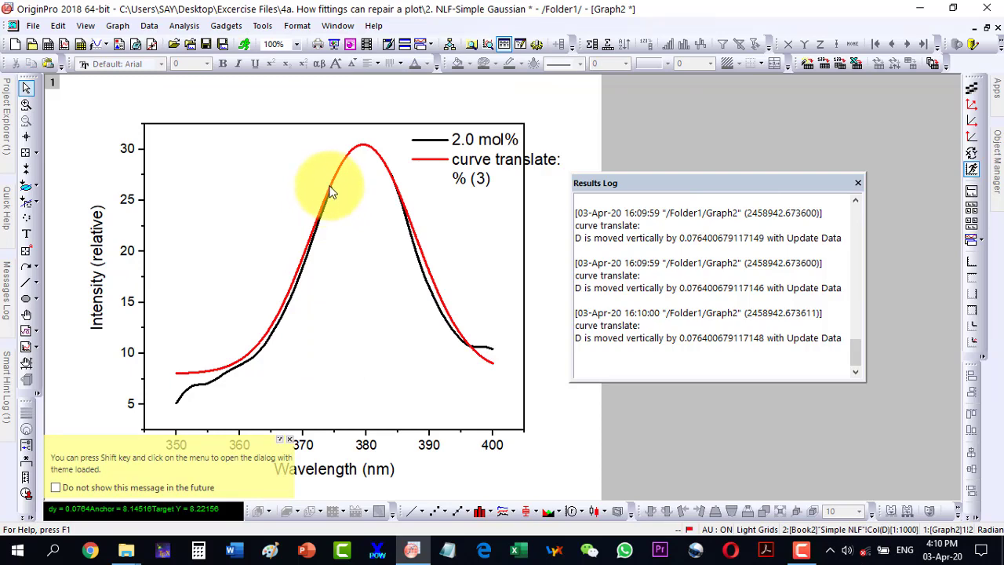
pyautogui.click(184, 26)
pyautogui.moveTo(198, 96)
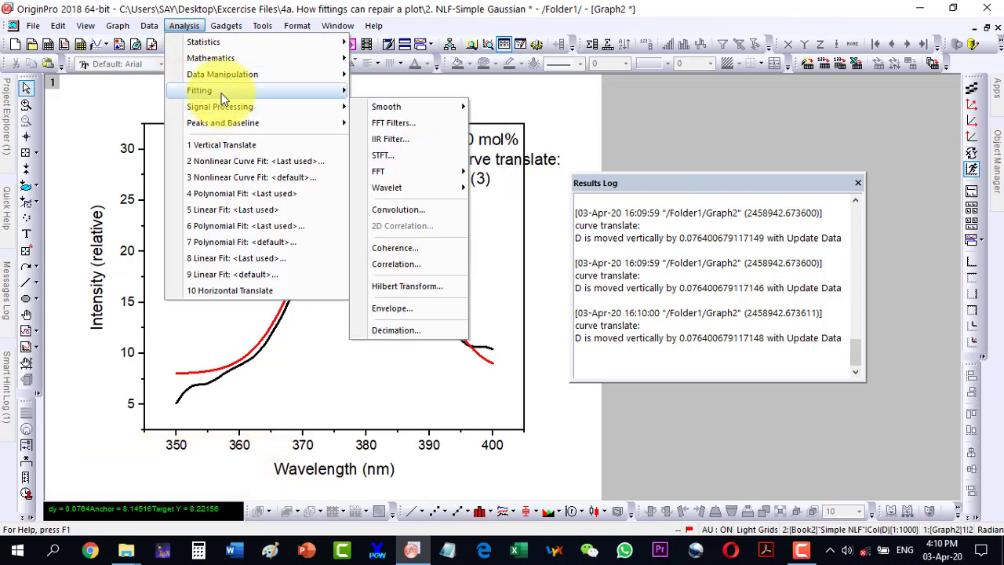
pyautogui.moveTo(391, 147)
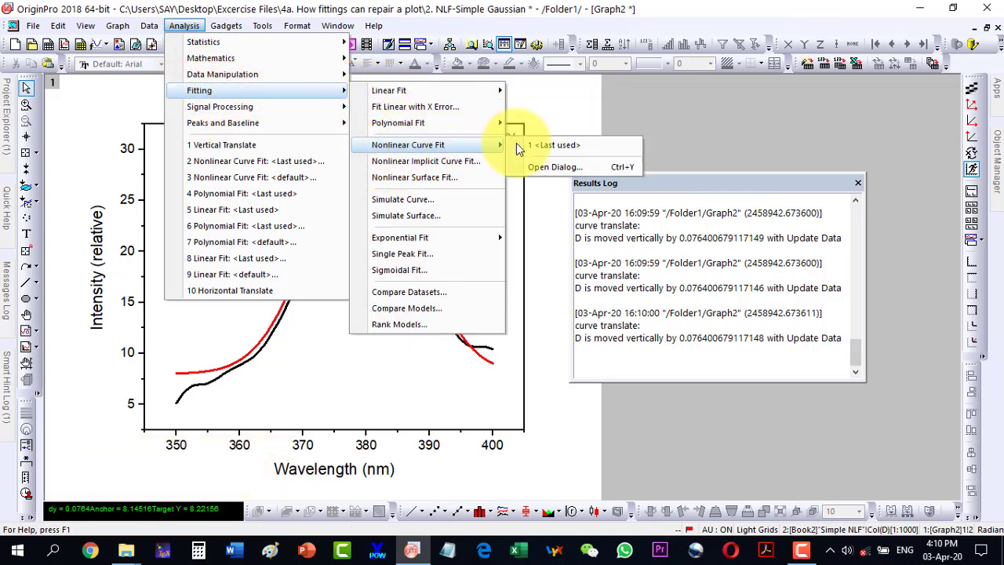
pyautogui.click(334, 355)
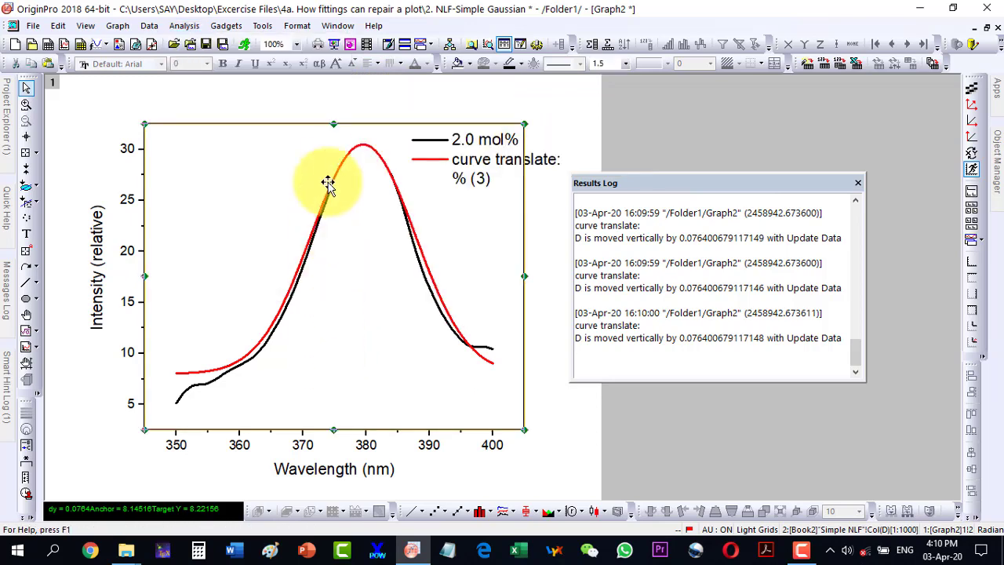
# Shift the red curve right about 0.129 nm with Horizontal Translate.
pyautogui.click(359, 146)
pyautogui.click(183, 25)
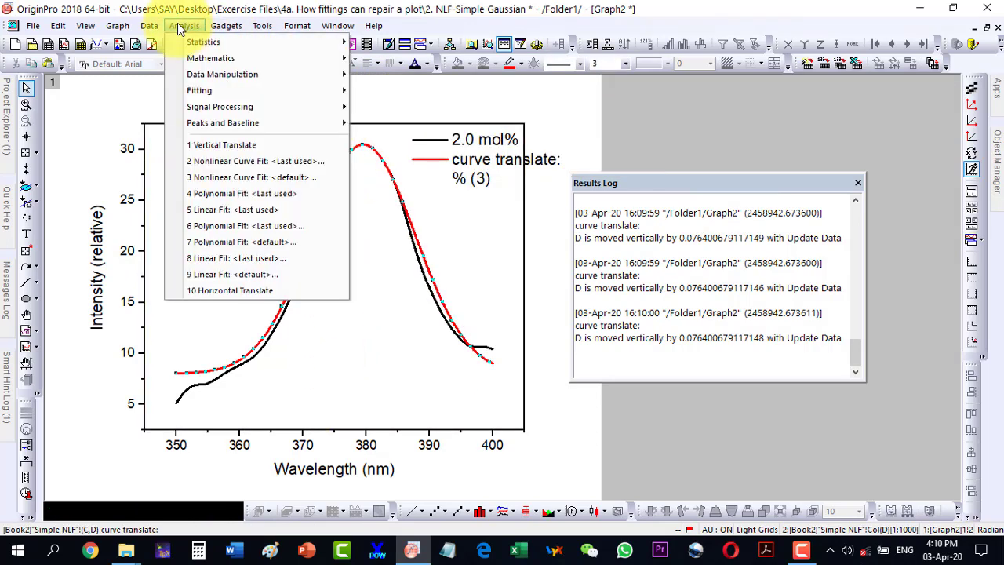
pyautogui.moveTo(222, 74)
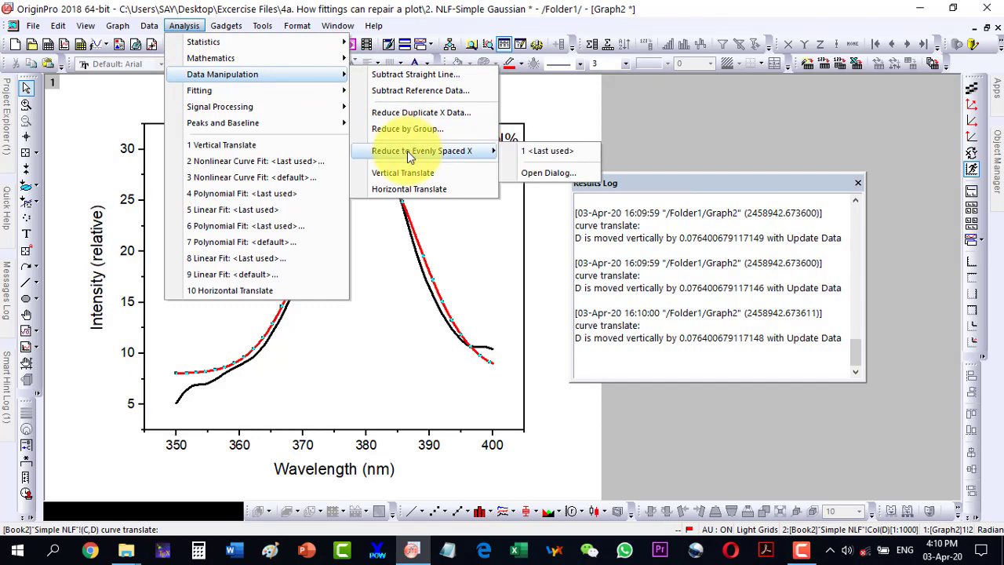
pyautogui.click(398, 190)
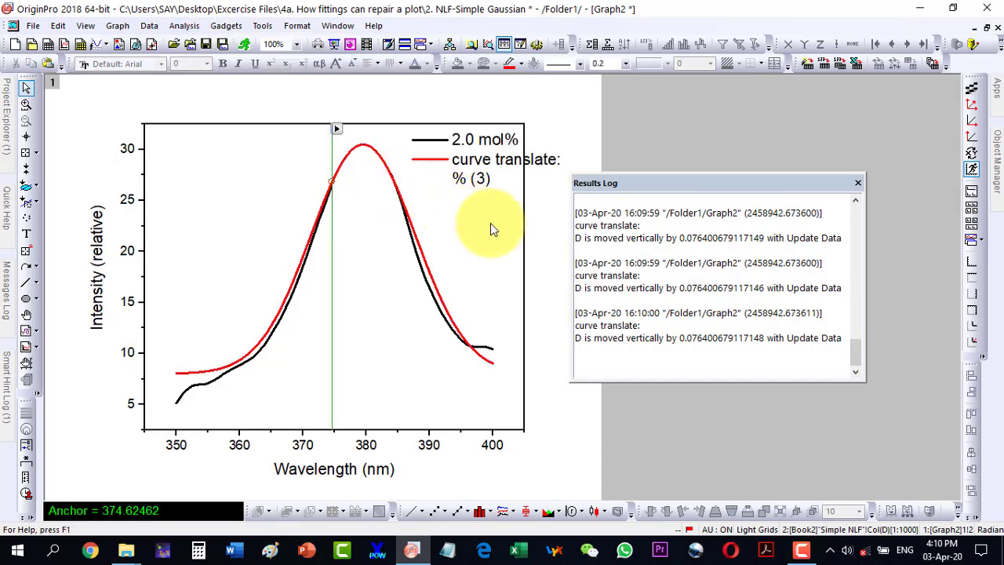
pyautogui.press('Right')
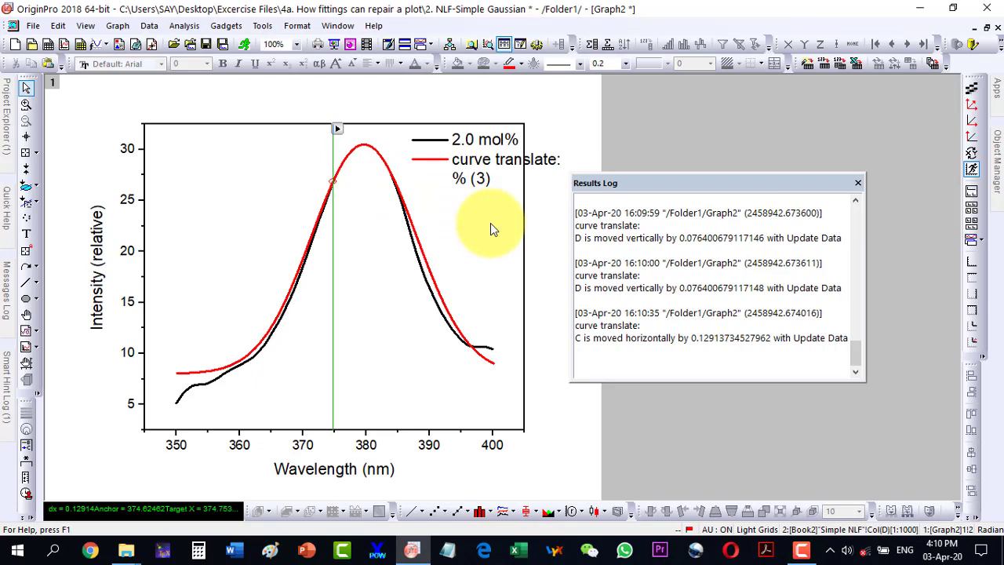
# Remove the translate anchor from Graph2.
pyautogui.rightClick(338, 130)
pyautogui.moveTo(366, 284)
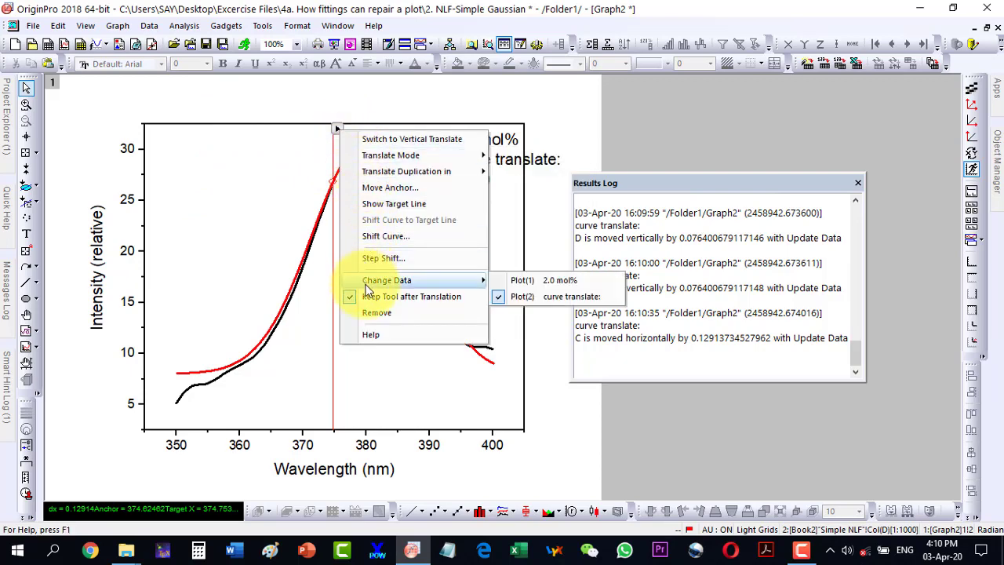
pyautogui.click(363, 312)
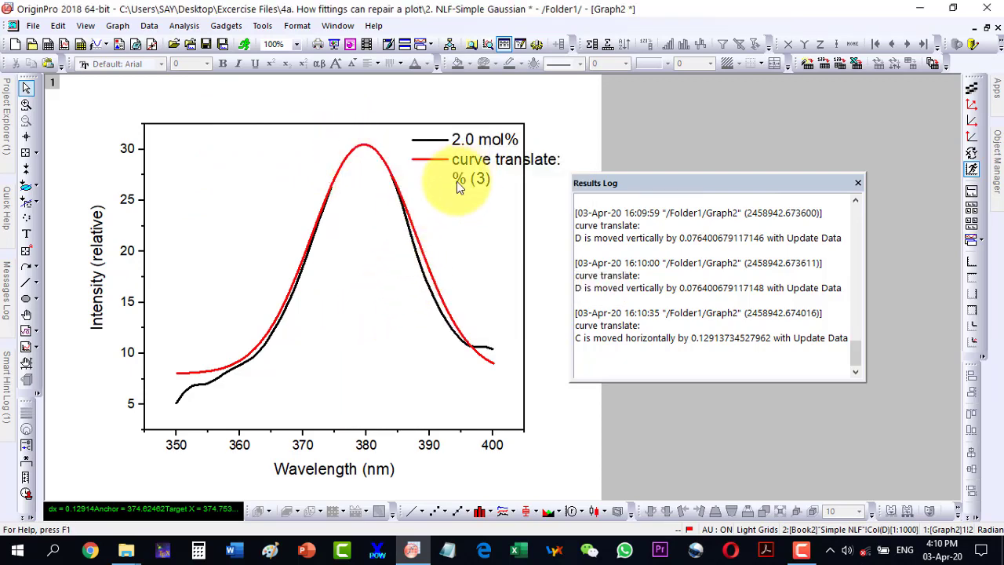
# Zoom in on the peak near 380 nm, then restore Graph2 and move it right to reveal Book2.
pyautogui.click(26, 103)
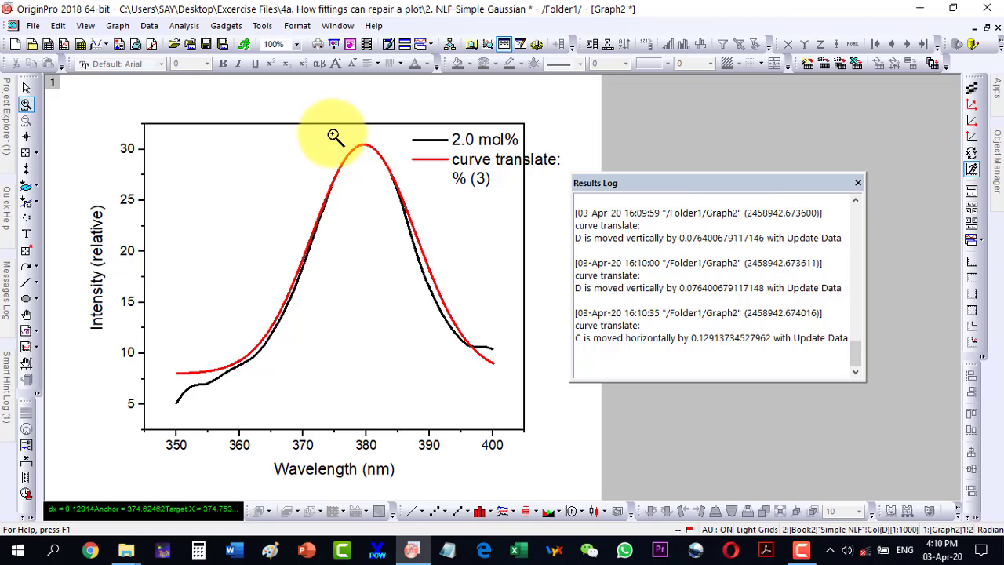
pyautogui.moveTo(315, 136); pyautogui.dragTo(421, 258)
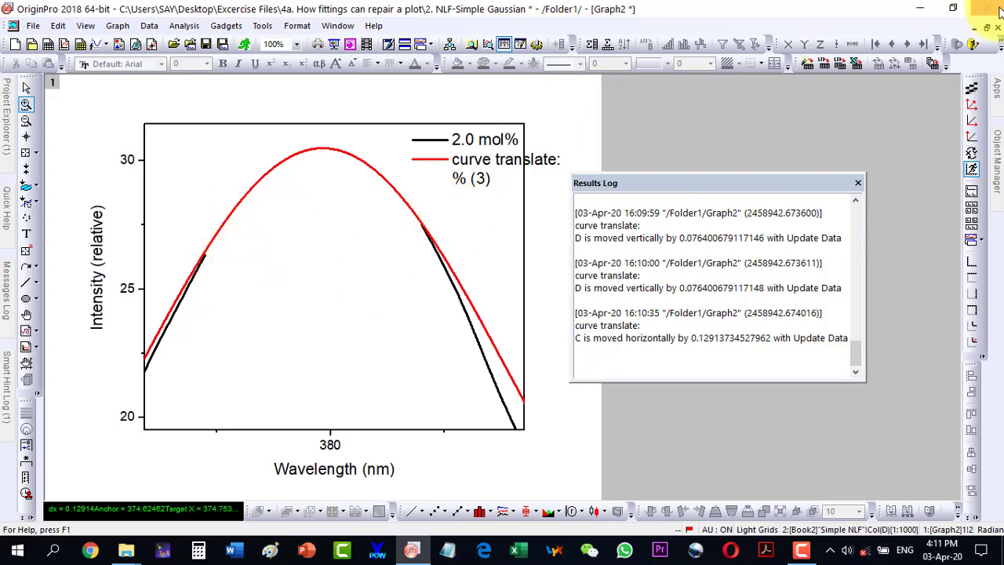
pyautogui.click(987, 28)
pyautogui.moveTo(170, 105); pyautogui.dragTo(492, 92)
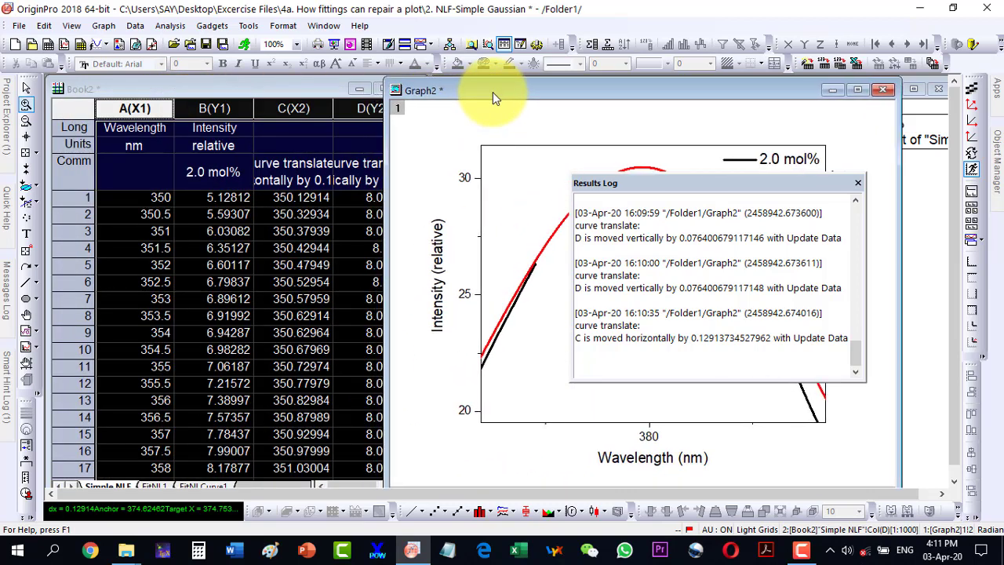
# Maximize the Book2 worksheet and close the Results Log.
pyautogui.click(226, 92)
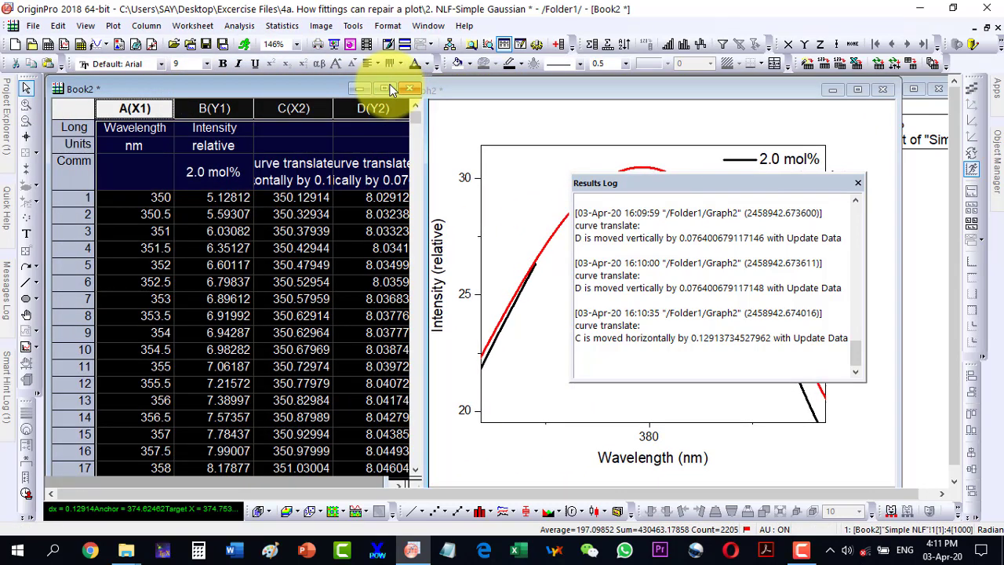
pyautogui.click(384, 88)
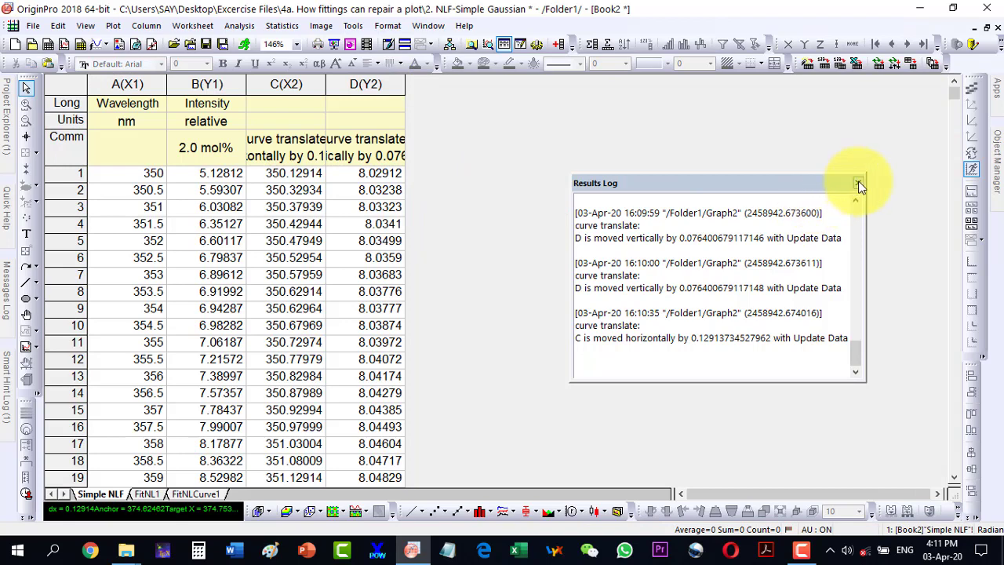
pyautogui.click(859, 184)
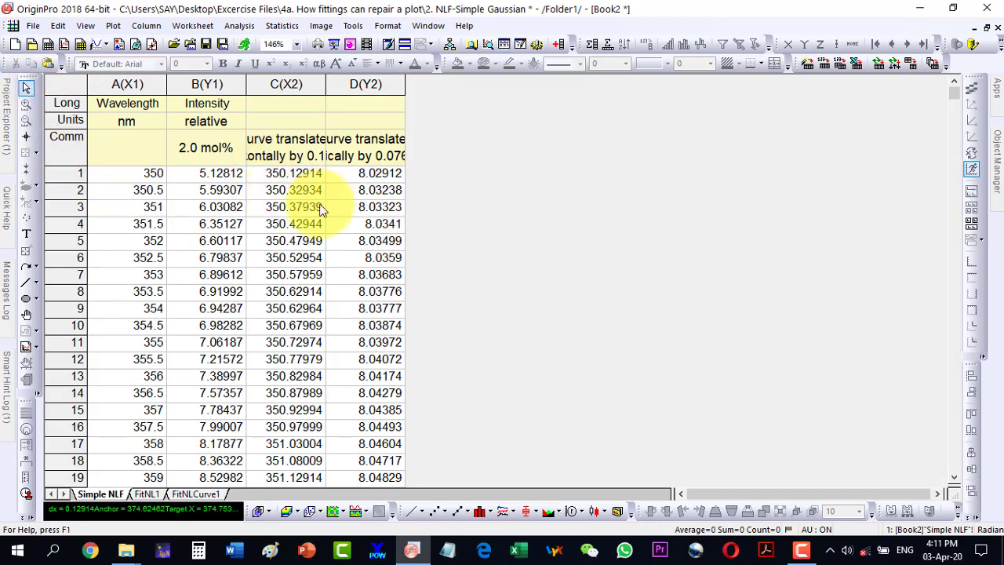
# With cell C1 selected, add two new columns, E(Y2) and F(Y2), to the Simple NLF sheet.
pyautogui.click(280, 174)
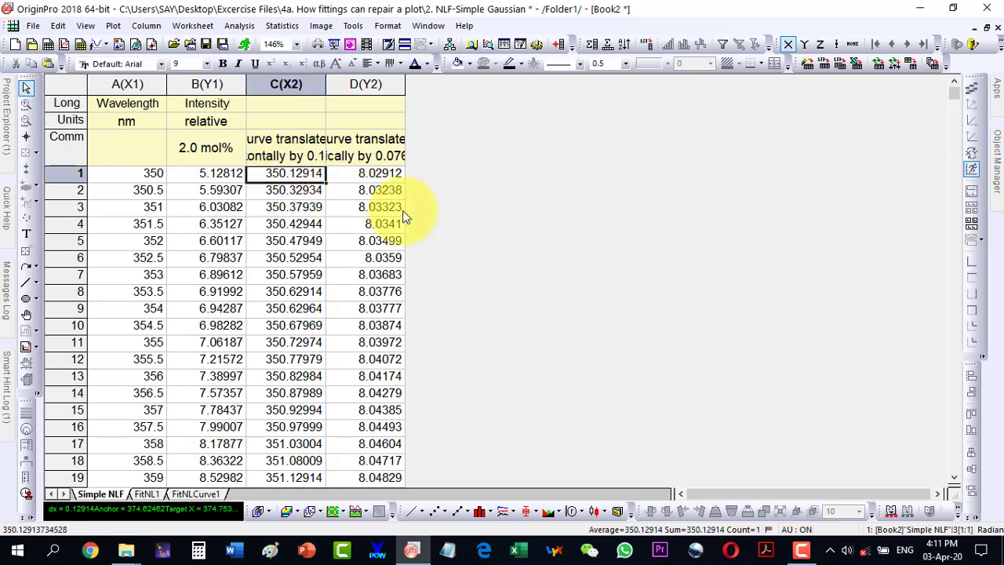
pyautogui.scroll(-4, 429, 224)
pyautogui.scroll(-3, 428, 228)
pyautogui.click(466, 251)
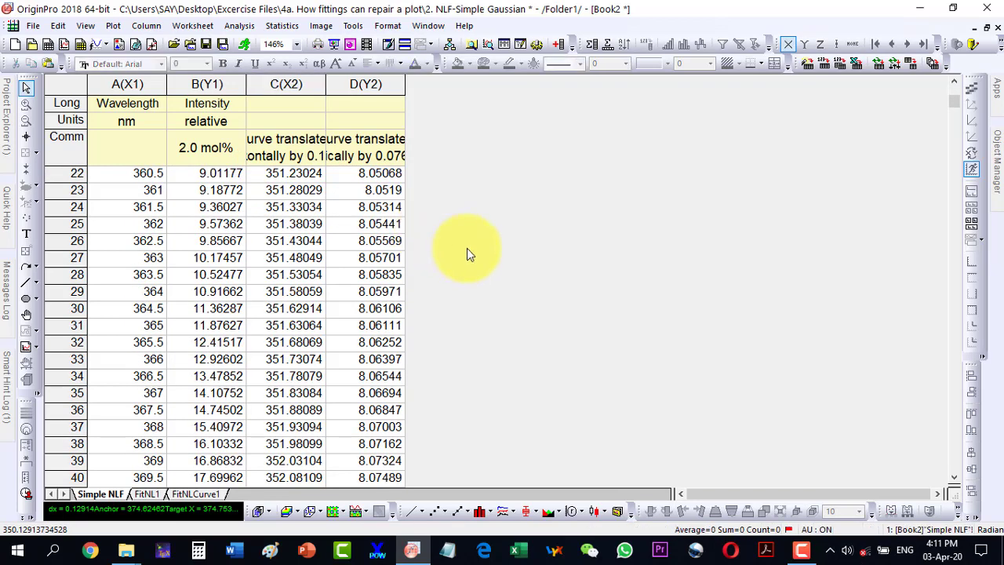
pyautogui.click(559, 46)
pyautogui.click(559, 45)
pyautogui.scroll(-1, 172, 330)
pyautogui.scroll(1, 151, 329)
pyautogui.scroll(7, 151, 329)
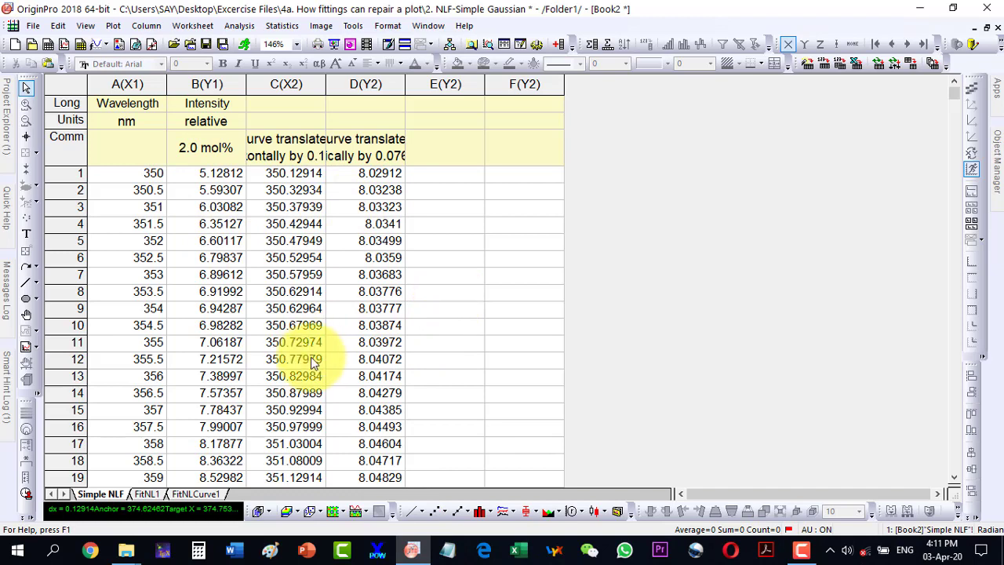
pyautogui.scroll(-5, 310, 353)
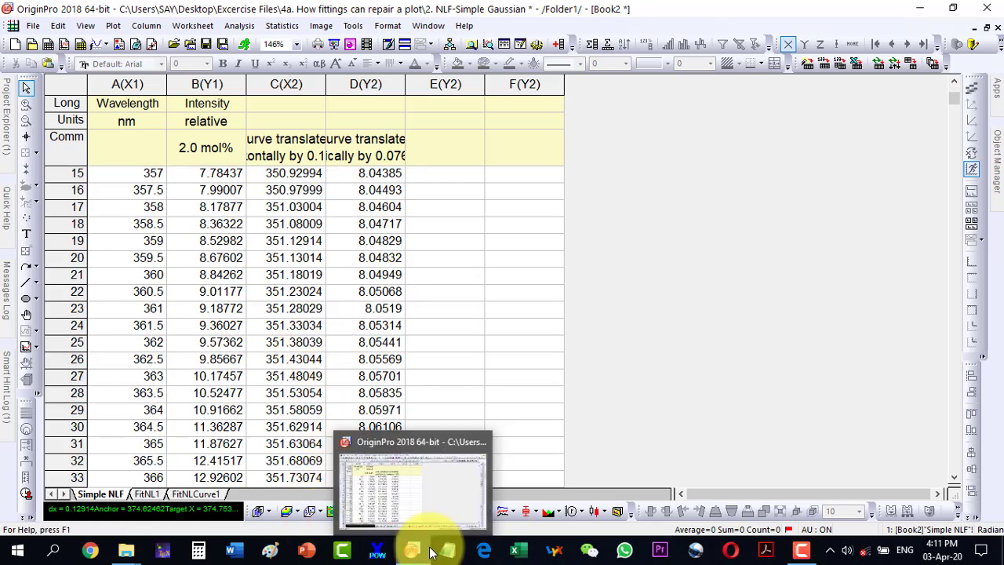
# Use the Data Reader on Graph2's red fit curve to read the point at 374.45 nm, 26.41.
pyautogui.click(989, 30)
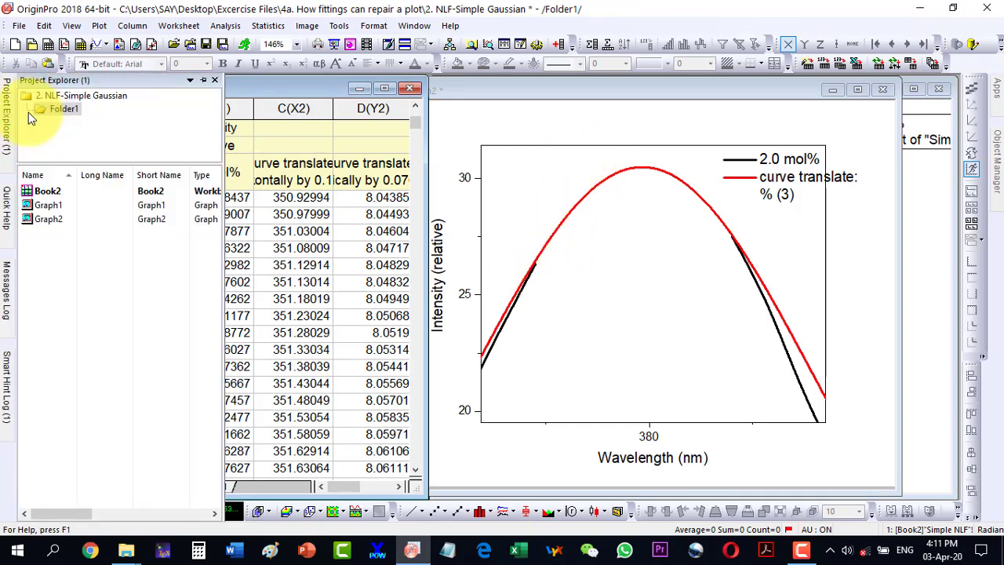
pyautogui.click(506, 90)
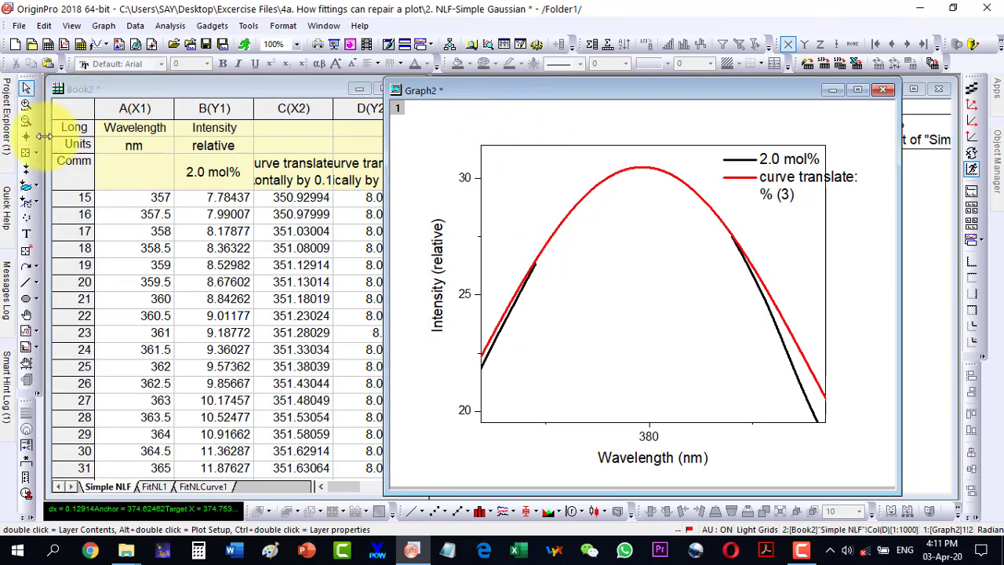
pyautogui.click(27, 152)
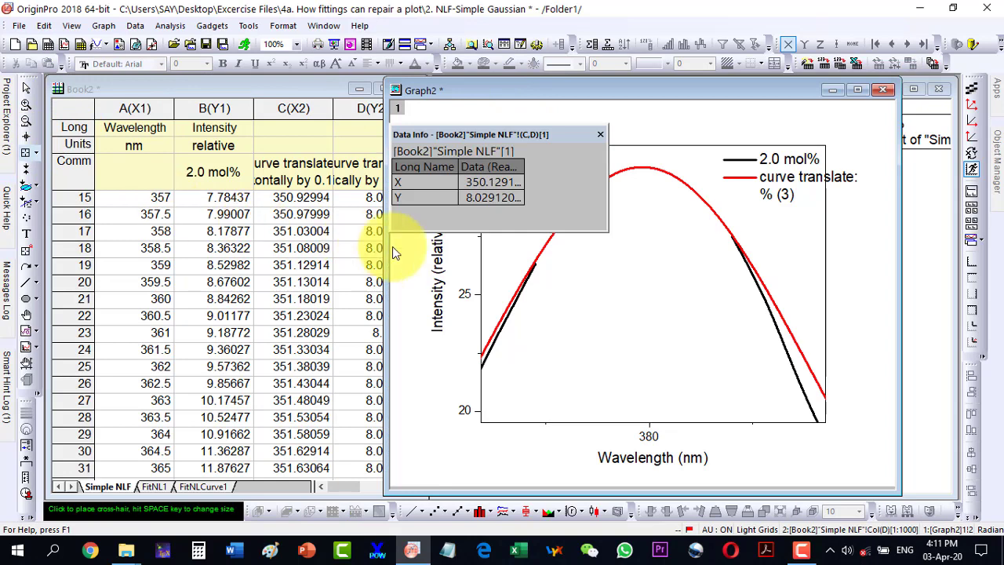
pyautogui.click(536, 263)
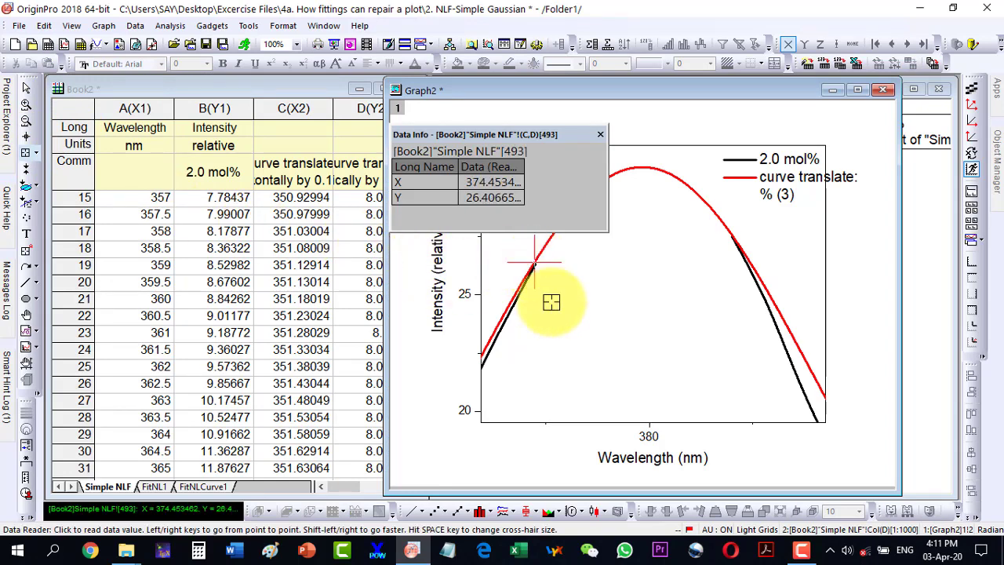
pyautogui.click(533, 263)
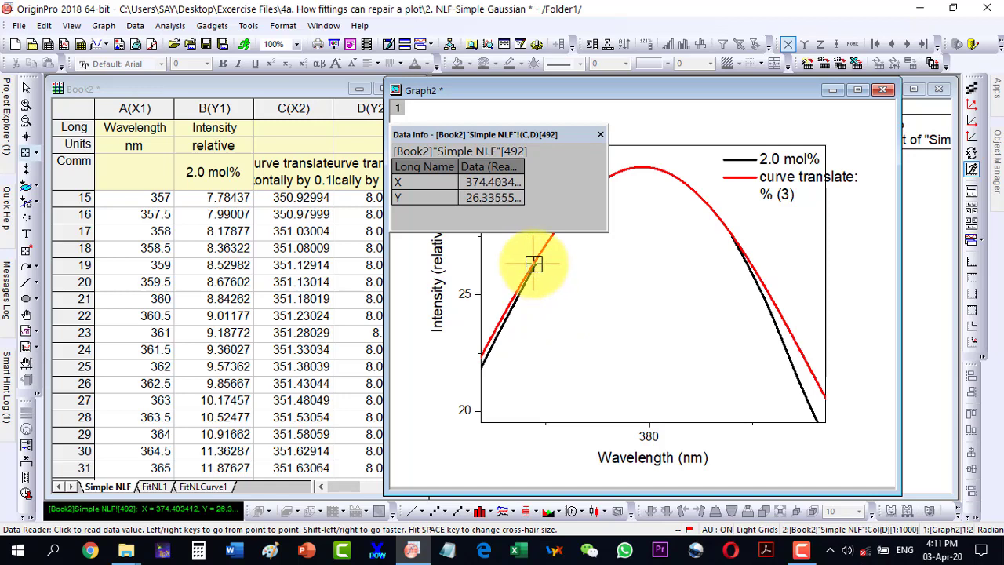
pyautogui.click(533, 265)
pyautogui.click(534, 264)
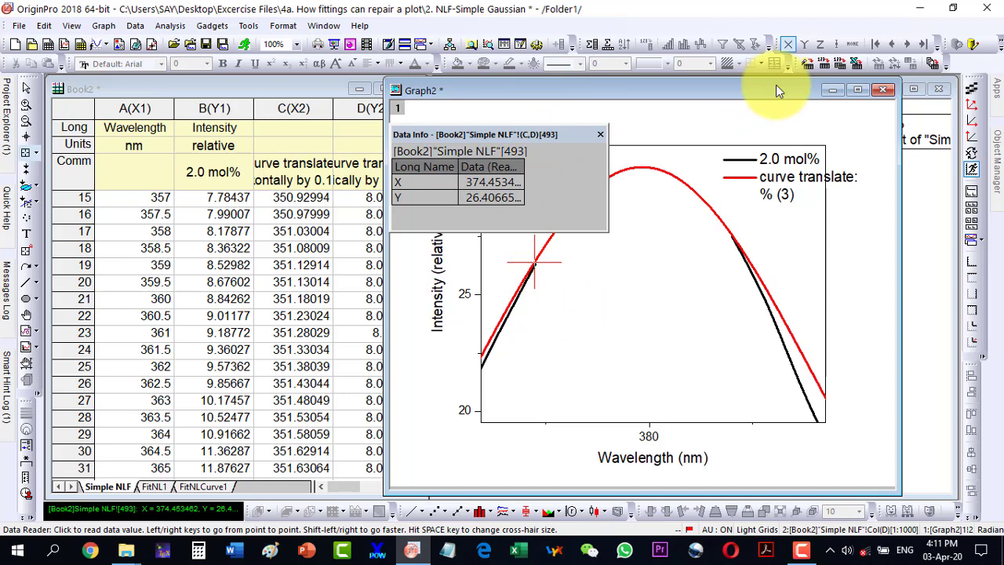
pyautogui.click(600, 135)
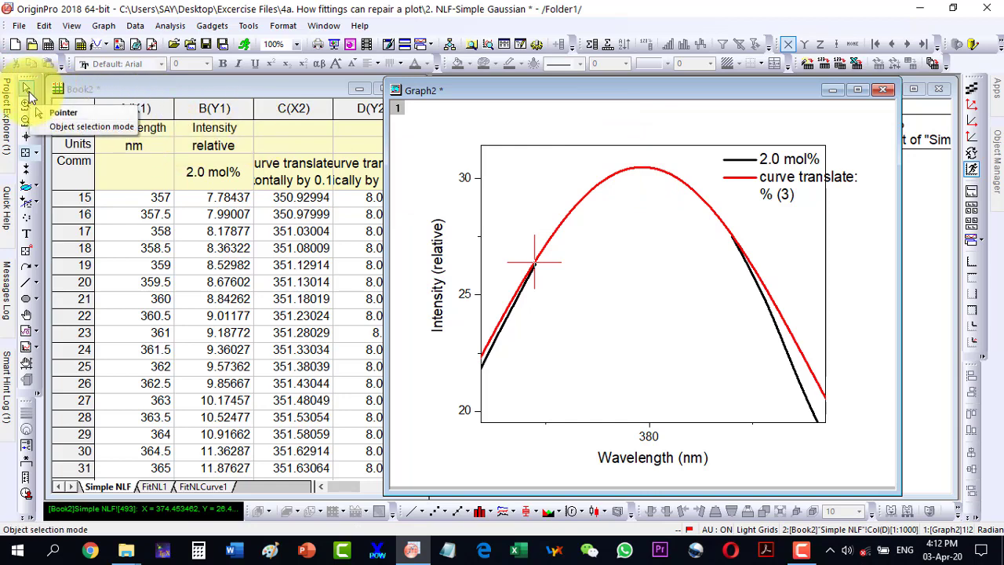
# Plot Wavelength and Intensity as a line graph and read the gap edges at 374.5 and 384 nm.
pyautogui.click(169, 91)
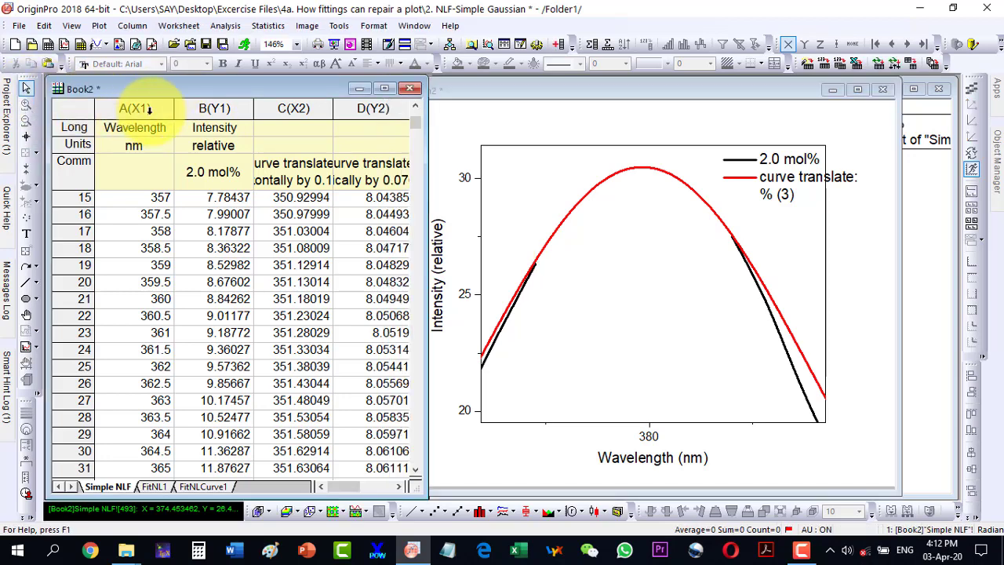
pyautogui.moveTo(134, 108); pyautogui.dragTo(205, 198)
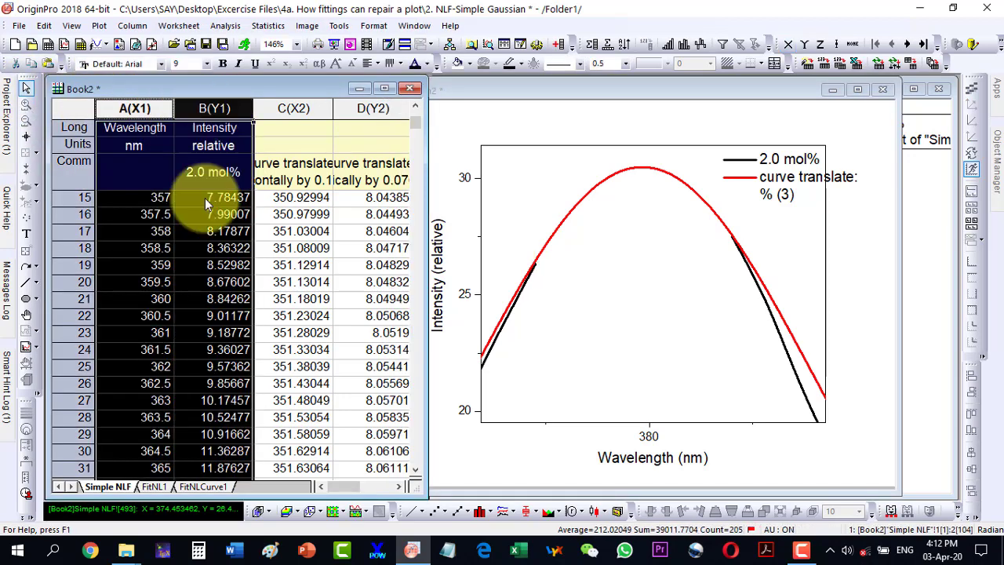
pyautogui.click(412, 511)
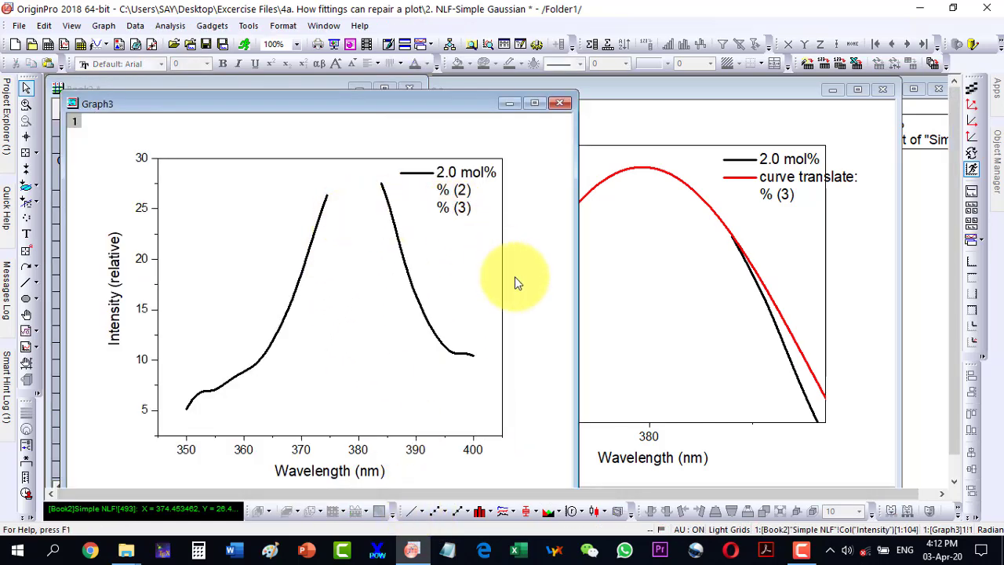
pyautogui.click(25, 154)
pyautogui.click(328, 195)
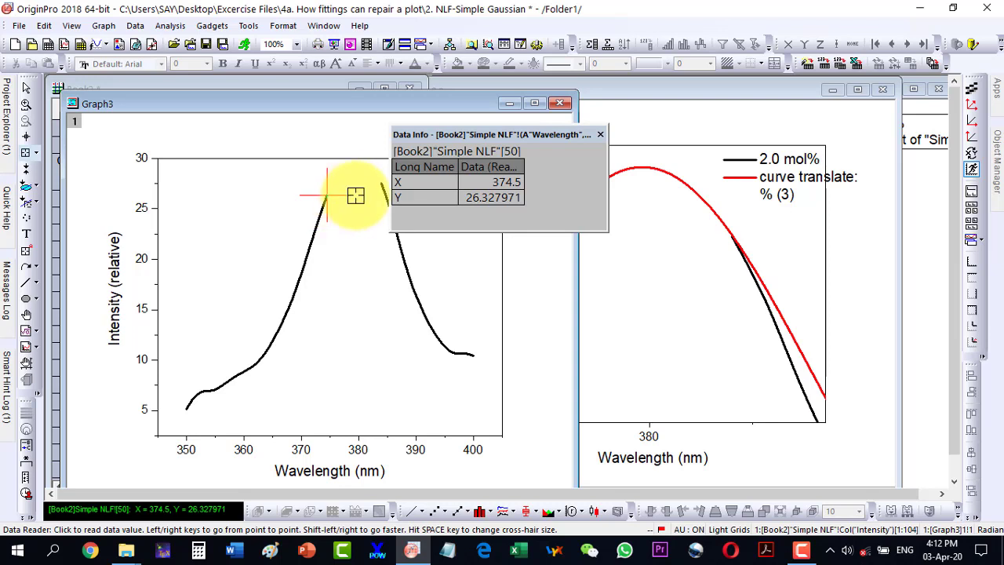
pyautogui.click(381, 183)
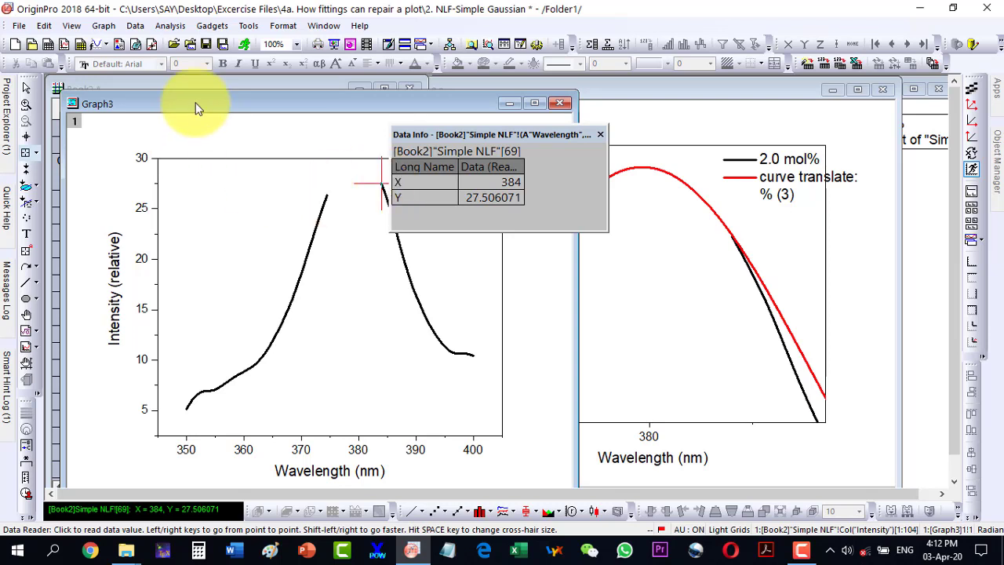
# Close the data readout and delete the temporary Graph3 window.
pyautogui.click(600, 134)
pyautogui.click(26, 88)
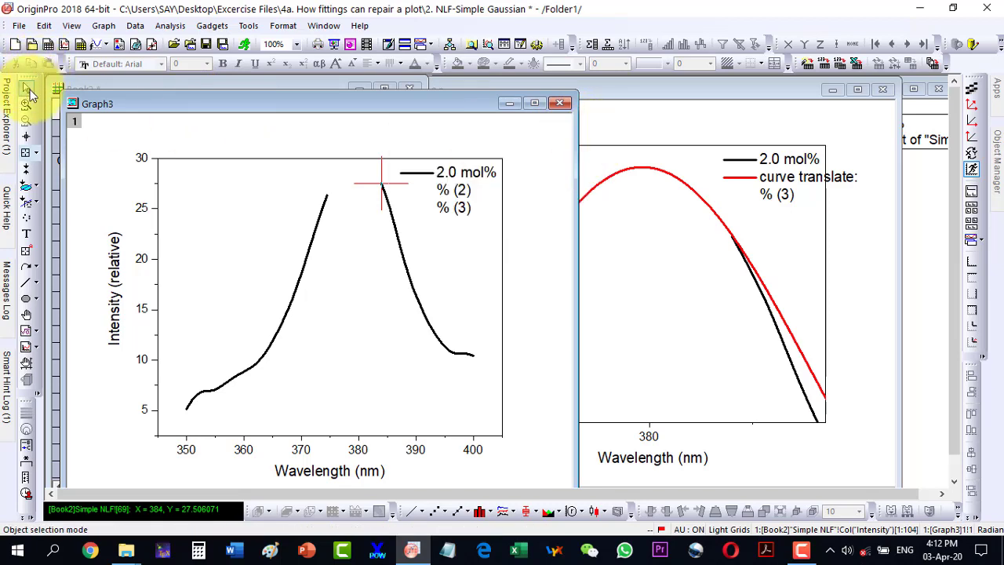
pyautogui.click(559, 102)
pyautogui.click(408, 307)
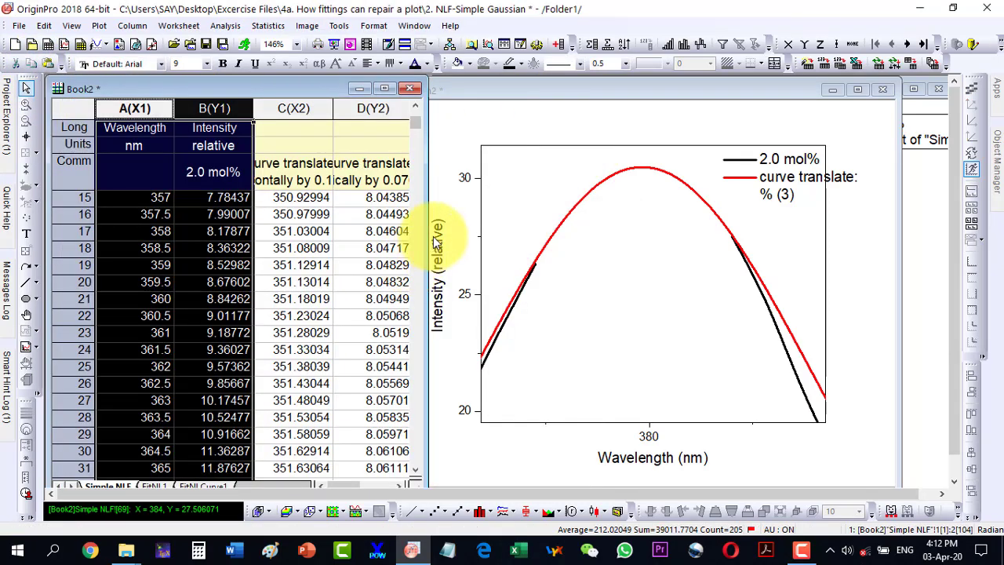
# Maximize the Book2 worksheet and scroll down to row 50.
pyautogui.click(385, 84)
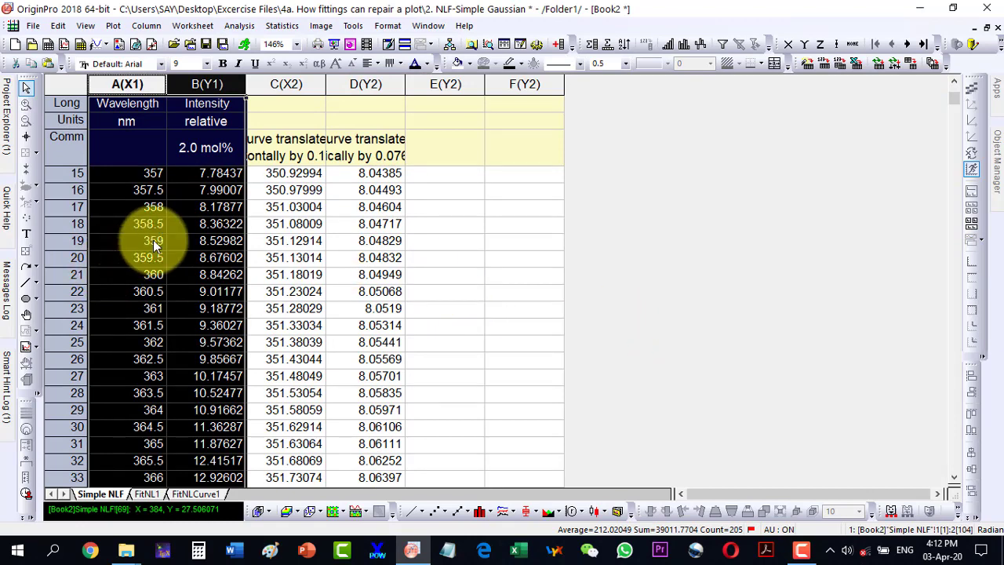
pyautogui.scroll(-5, 211, 315)
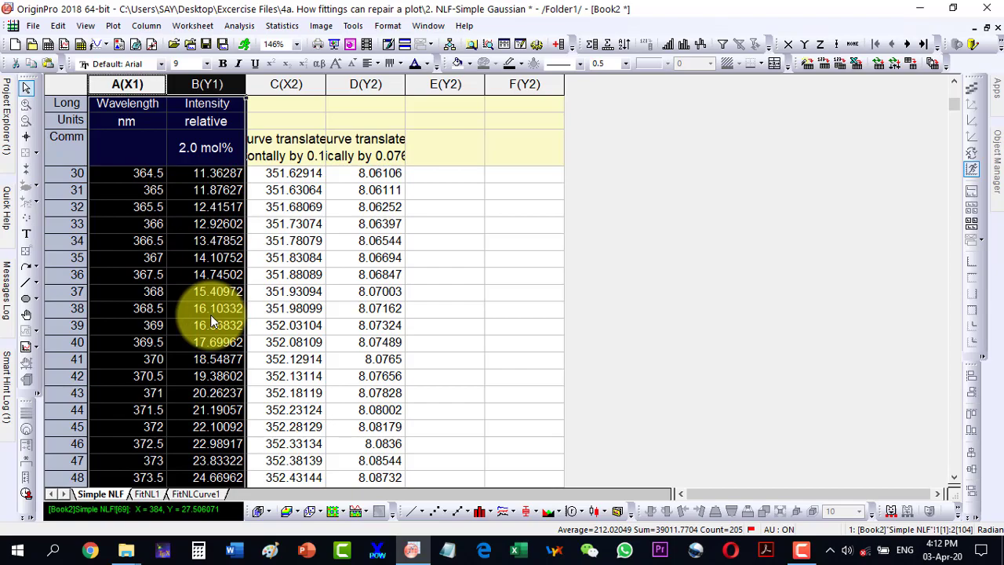
pyautogui.scroll(-7, 312, 311)
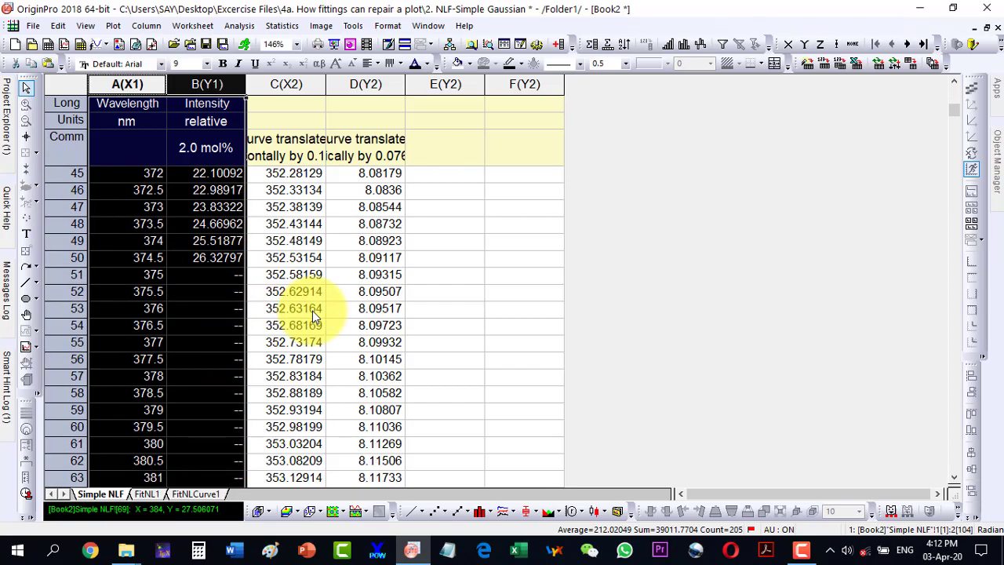
pyautogui.scroll(-5, 312, 310)
pyautogui.scroll(6, 312, 310)
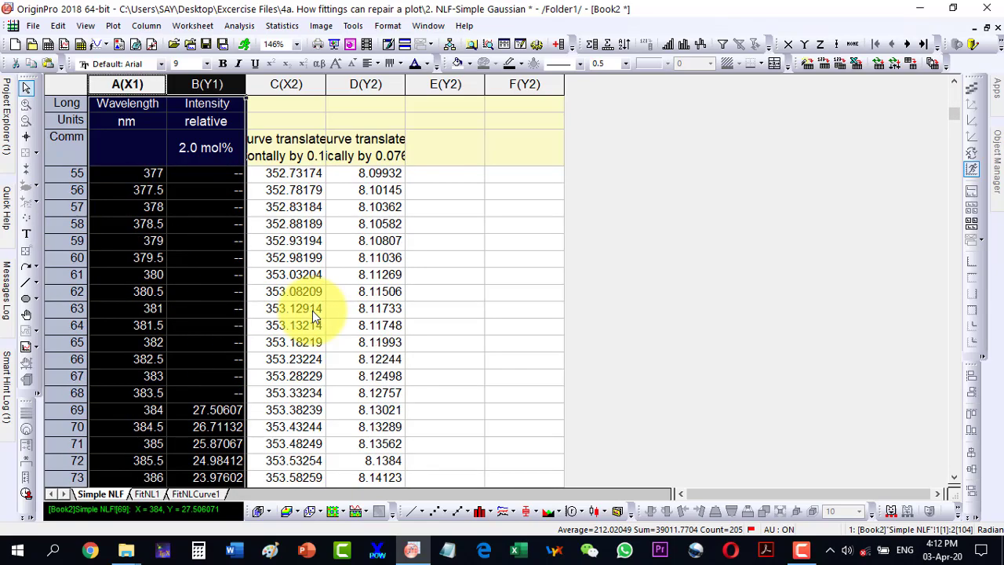
pyautogui.scroll(11, 312, 310)
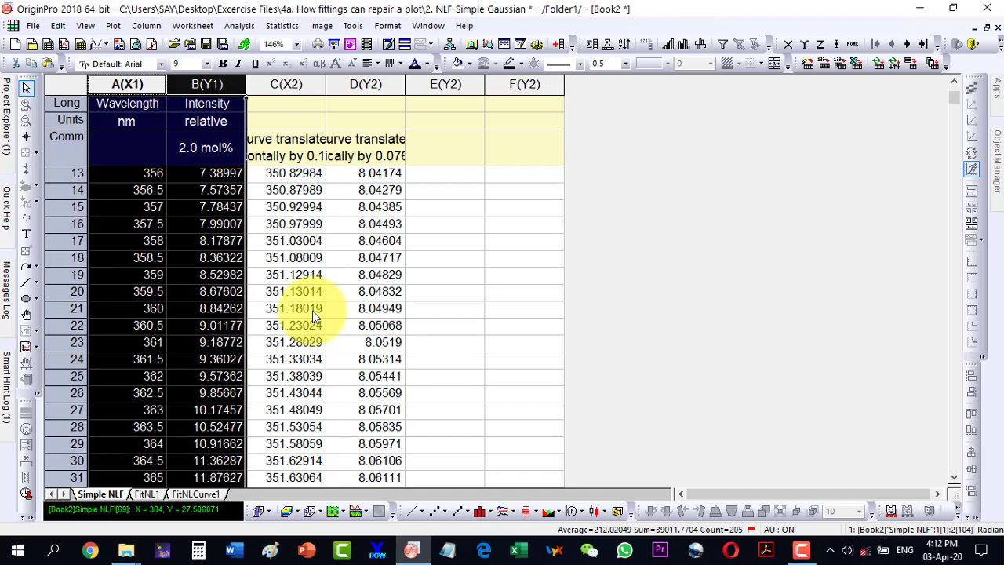
pyautogui.scroll(-8, 312, 311)
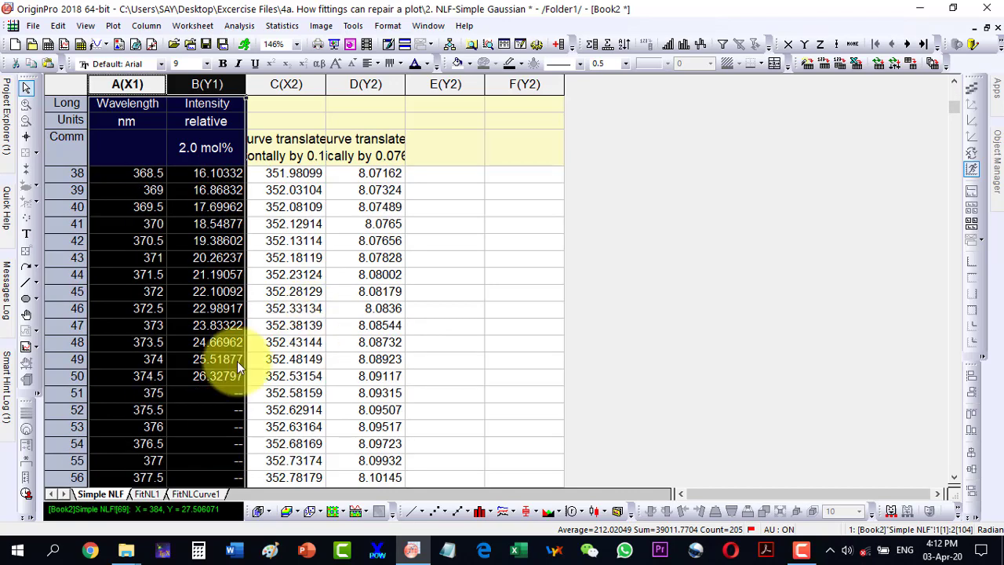
# Select the wavelength and intensity cells A1:B50, up to 374.5 nm.
pyautogui.click(148, 377)
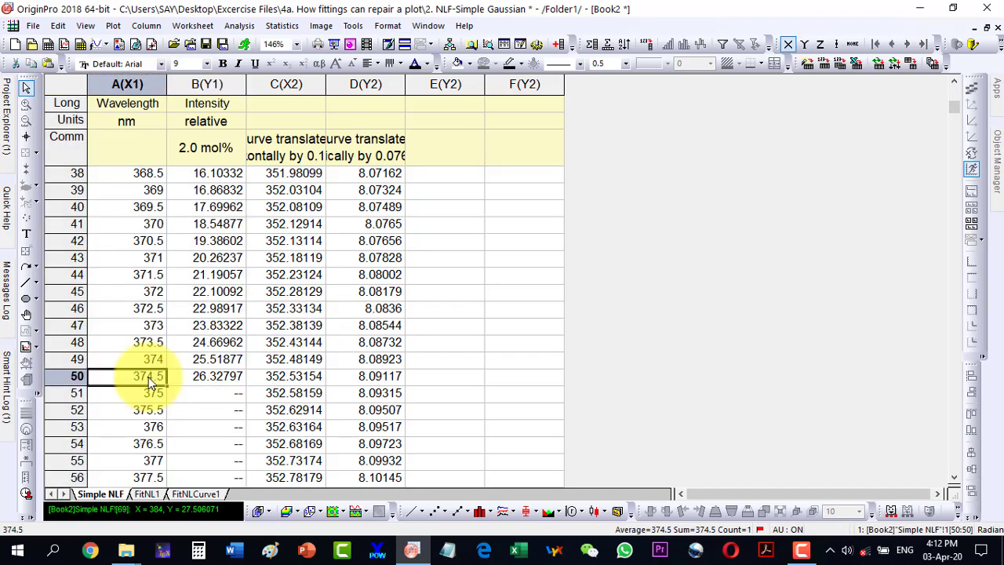
pyautogui.hotkey('shift', 'Right')
pyautogui.hotkey('shift', 'Up')
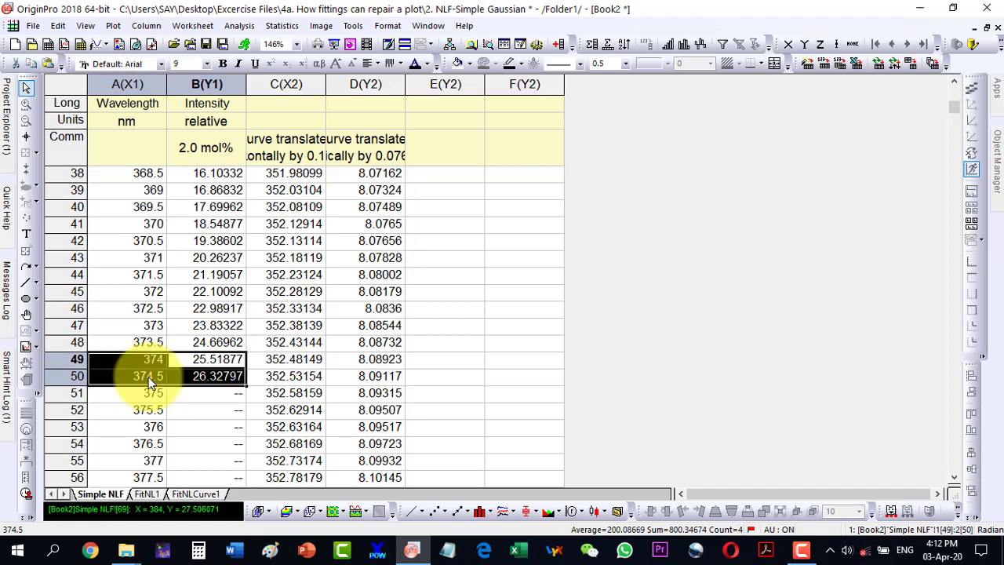
pyautogui.hotkey('ctrl', 'shift', 'Up')
pyautogui.hotkey('ctrl', 'c')
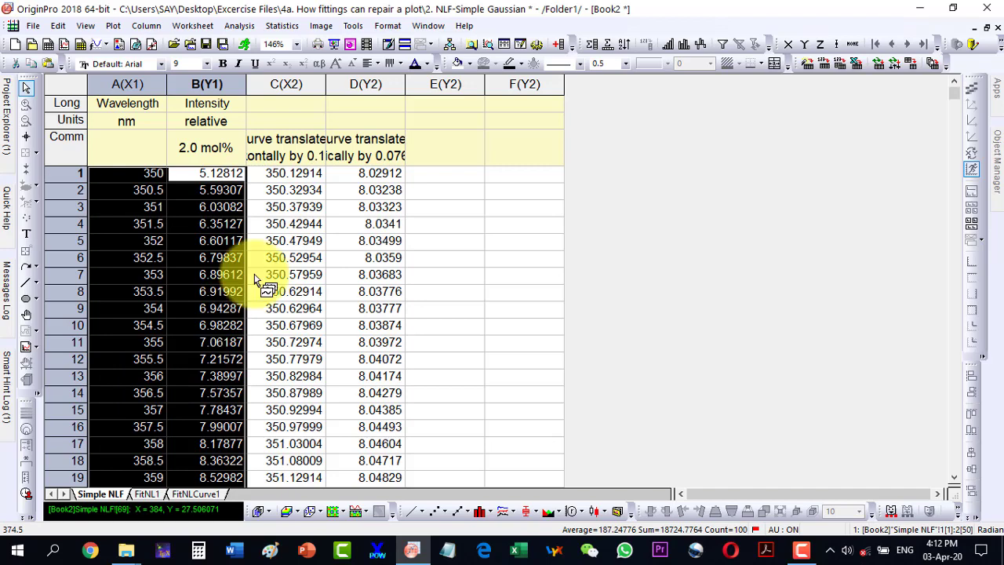
# Paste the copied measured data into columns E–F starting at cell E1.
pyautogui.click(458, 178)
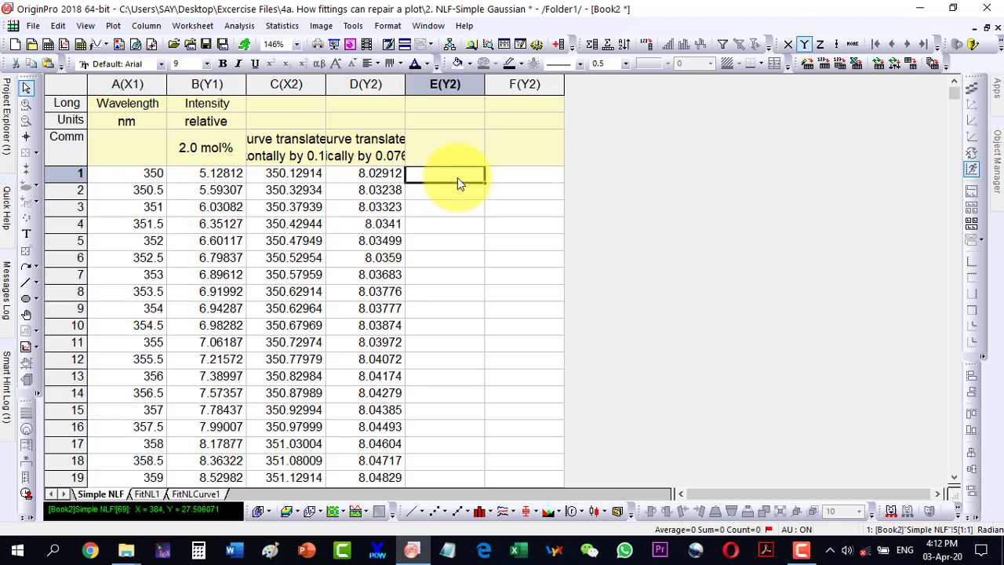
pyautogui.hotkey('ctrl', 'v')
pyautogui.scroll(-10, 275, 302)
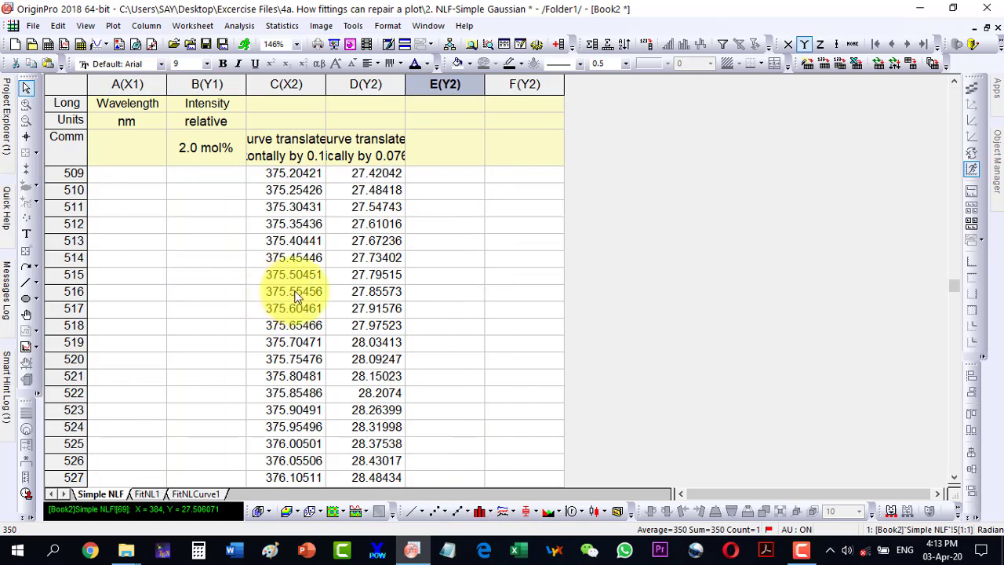
# Select the fit's X/Y values C517:D695, spanning 375.6 to 384.46 nm.
pyautogui.click(274, 312)
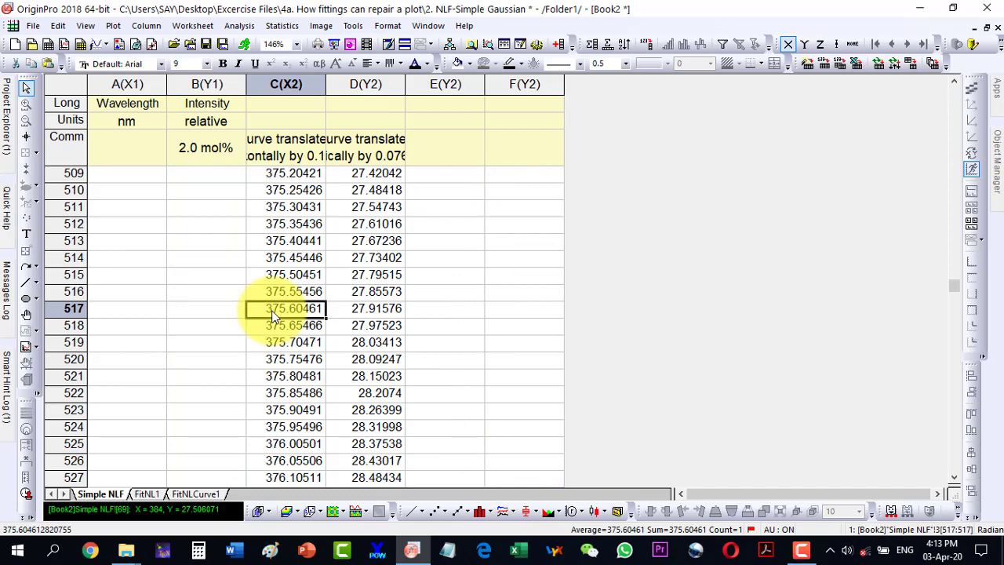
pyautogui.hotkey('shift', 'Right')
pyautogui.hotkey('shift', 'Down')
pyautogui.hotkey('shift', 'Down')
pyautogui.hotkey('shift', 'Down')
pyautogui.hotkey('shift', 'Down')
pyautogui.hotkey('shift', 'Down')
pyautogui.hotkey('shift', 'Down')
pyautogui.hotkey('shift', 'Down')
pyautogui.hotkey('shift', 'Down')
pyautogui.hotkey('shift', 'Down')
pyautogui.hotkey('shift', 'Down')
pyautogui.hotkey('shift', 'Down')
pyautogui.hotkey('shift', 'Down')
pyautogui.hotkey('shift', 'Down')
pyautogui.hotkey('shift', 'Down')
pyautogui.hotkey('shift', 'Down')
pyautogui.hotkey('shift', 'Down')
pyautogui.hotkey('shift', 'Down')
pyautogui.hotkey('shift', 'Down')
pyautogui.hotkey('shift', 'Down')
pyautogui.hotkey('shift', 'Down')
pyautogui.hotkey('shift', 'Down')
pyautogui.hotkey('shift', 'Down')
pyautogui.hotkey('shift', 'Down')
pyautogui.hotkey('shift', 'Down')
pyautogui.hotkey('shift', 'Down')
pyautogui.hotkey('shift', 'Down')
pyautogui.hotkey('shift', 'Down')
pyautogui.hotkey('shift', 'Down')
pyautogui.hotkey('shift', 'Down')
pyautogui.hotkey('shift', 'Down')
pyautogui.hotkey('shift', 'Down')
pyautogui.hotkey('shift', 'Down')
pyautogui.hotkey('shift', 'Down')
pyautogui.hotkey('shift', 'Down')
pyautogui.hotkey('shift', 'Down')
pyautogui.hotkey('shift', 'Down')
pyautogui.hotkey('shift', 'Down')
pyautogui.hotkey('shift', 'Down')
pyautogui.hotkey('shift', 'Down')
pyautogui.hotkey('shift', 'Down')
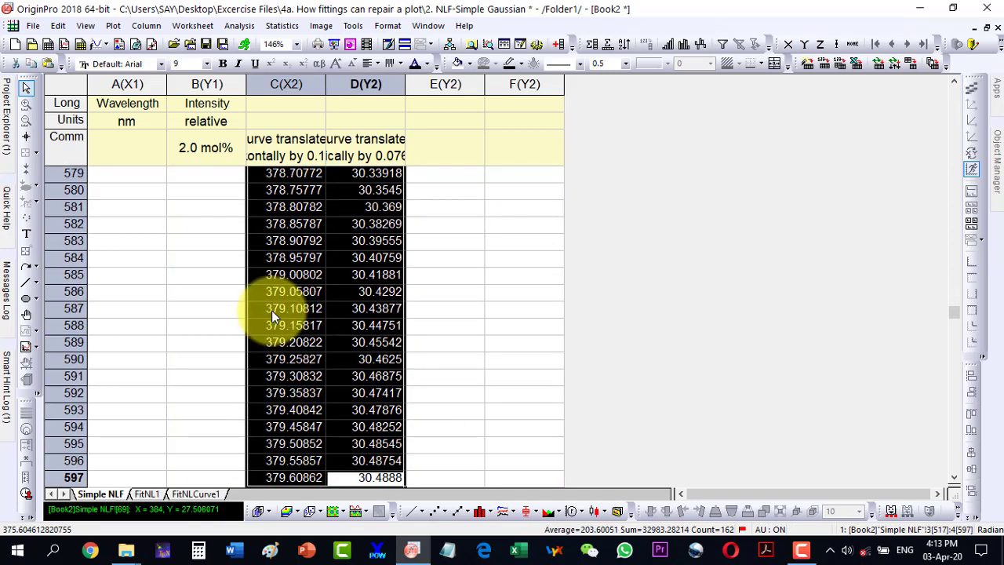
pyautogui.hotkey('shift', 'Down')
pyautogui.hotkey('shift', 'Down')
pyautogui.hotkey('shift', 'Down')
pyautogui.hotkey('shift', 'Down')
pyautogui.hotkey('shift', 'Down')
pyautogui.hotkey('shift', 'Down')
pyautogui.hotkey('shift', 'Down')
pyautogui.hotkey('shift', 'Down')
pyautogui.hotkey('shift', 'Down')
pyautogui.hotkey('shift', 'Down')
pyautogui.hotkey('shift', 'Down')
pyautogui.hotkey('shift', 'Down')
pyautogui.hotkey('shift', 'Down')
pyautogui.hotkey('shift', 'Down')
pyautogui.hotkey('shift', 'Down')
pyautogui.hotkey('shift', 'Down')
pyautogui.hotkey('shift', 'Down')
pyautogui.hotkey('shift', 'Down')
pyautogui.hotkey('shift', 'Down')
pyautogui.hotkey('shift', 'Down')
pyautogui.hotkey('shift', 'Up')
pyautogui.hotkey('shift', 'Up')
pyautogui.hotkey('shift', 'Up')
pyautogui.hotkey('shift', 'Up')
pyautogui.hotkey('shift', 'Up')
pyautogui.hotkey('shift', 'Up')
pyautogui.hotkey('shift', 'Up')
pyautogui.hotkey('shift', 'Up')
pyautogui.hotkey('shift', 'Up')
pyautogui.hotkey('shift', 'Up')
pyautogui.hotkey('shift', 'Up')
pyautogui.hotkey('shift', 'Up')
pyautogui.hotkey('shift', 'Up')
pyautogui.hotkey('shift', 'Up')
pyautogui.hotkey('shift', 'Up')
pyautogui.hotkey('shift', 'Up')
pyautogui.hotkey('shift', 'Up')
pyautogui.hotkey('shift', 'Up')
pyautogui.hotkey('shift', 'Up')
pyautogui.hotkey('shift', 'Up')
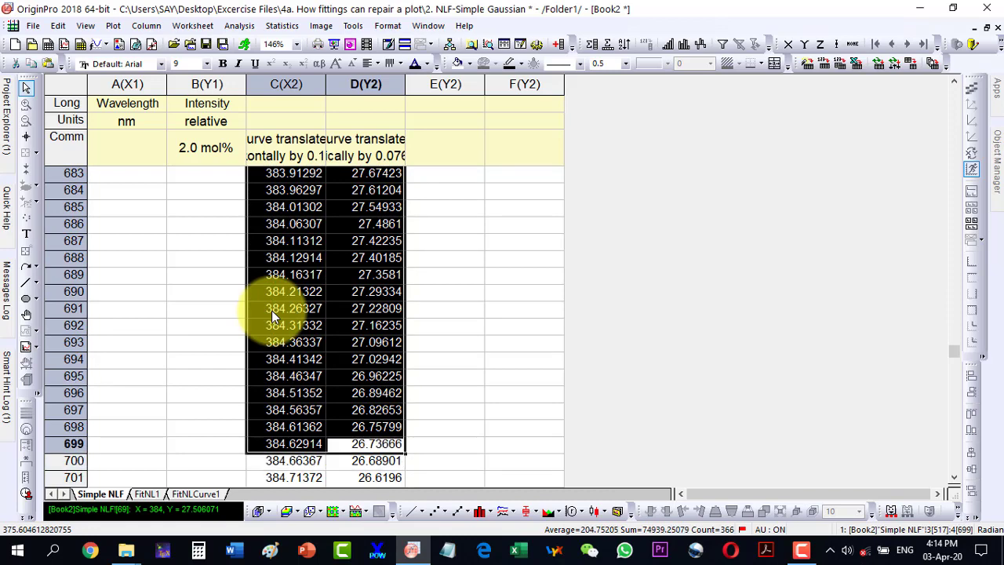
pyautogui.hotkey('shift', 'Down')
pyautogui.hotkey('shift', 'Down')
pyautogui.hotkey('shift', 'Down')
pyautogui.hotkey('shift', 'Down')
pyautogui.hotkey('shift', 'Down')
pyautogui.hotkey('shift', 'Down')
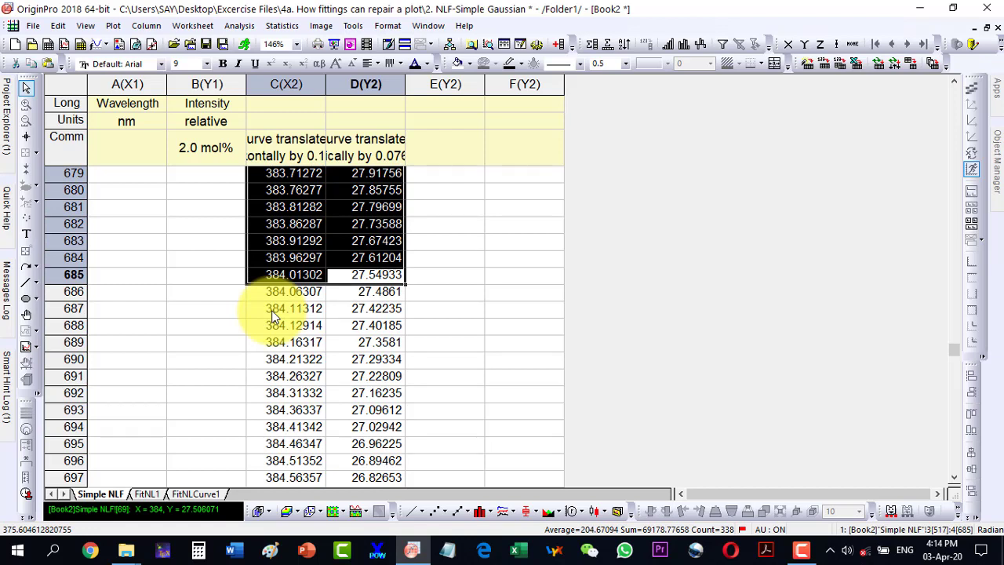
pyautogui.hotkey('shift', 'Down')
pyautogui.hotkey('shift', 'Down')
pyautogui.hotkey('shift', 'Down')
pyautogui.hotkey('shift', 'Down')
pyautogui.hotkey('shift', 'Down')
pyautogui.hotkey('shift', 'Down')
pyautogui.hotkey('shift', 'Down')
pyautogui.hotkey('shift', 'Down')
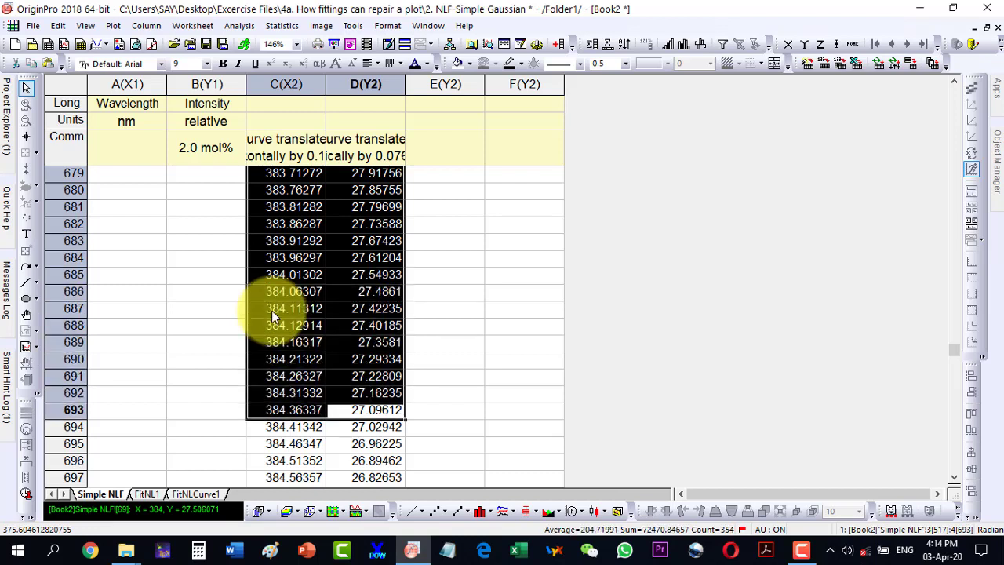
pyautogui.hotkey('shift', 'Down')
pyautogui.hotkey('shift', 'Down')
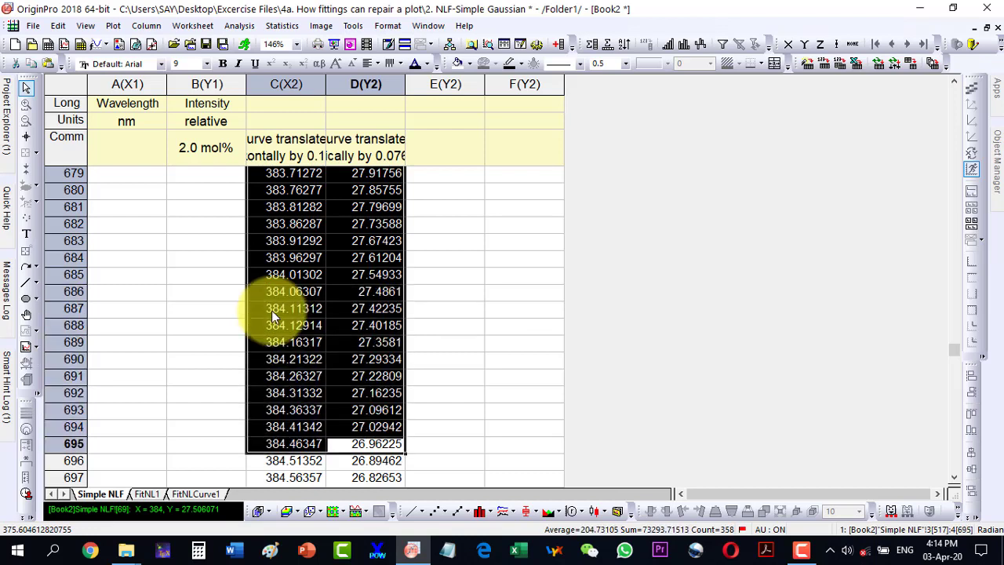